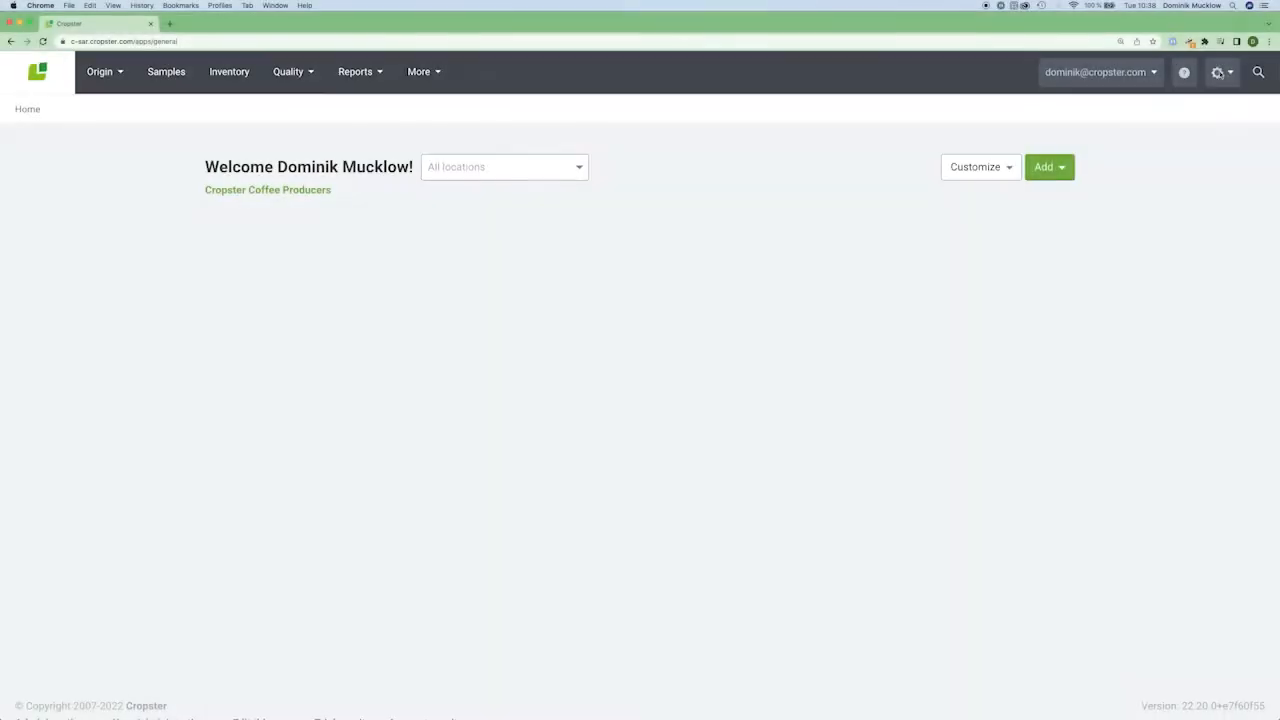
Open the processing page of the origin settings and go to its coffee separation options.
{"action": "left_click", "coordinate": [1220, 72]}
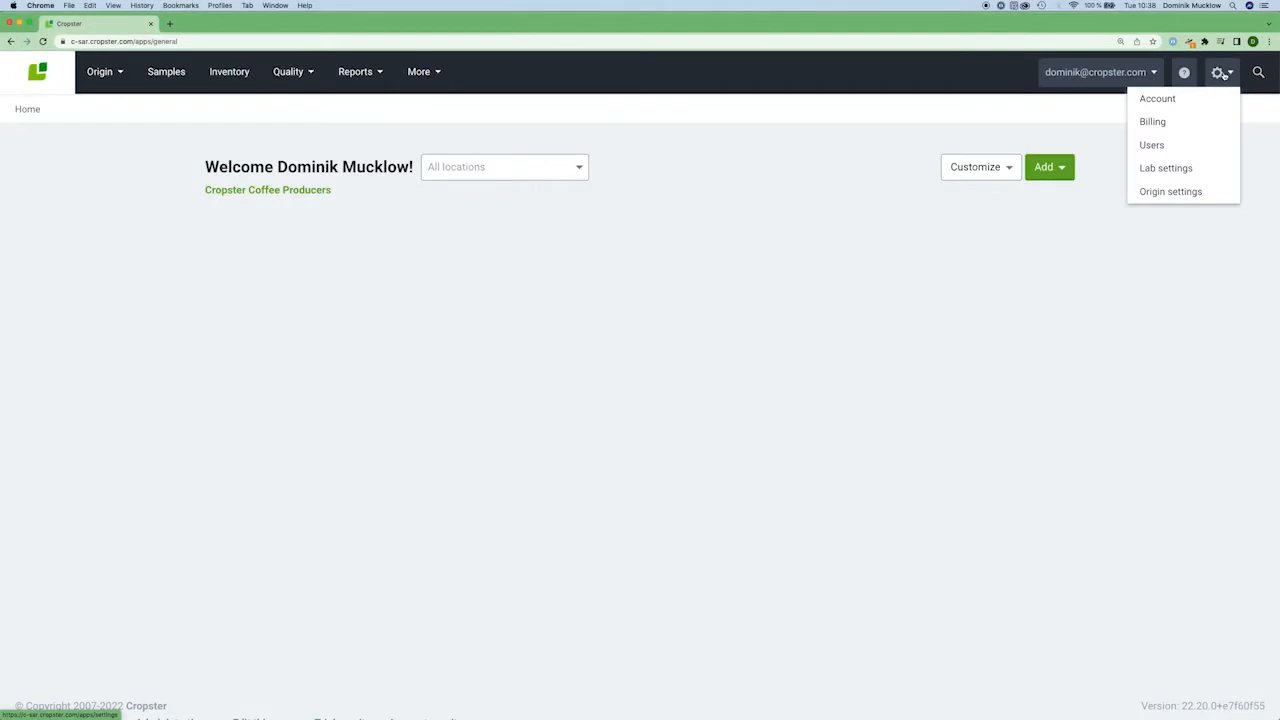
{"action": "left_click", "coordinate": [1183, 193]}
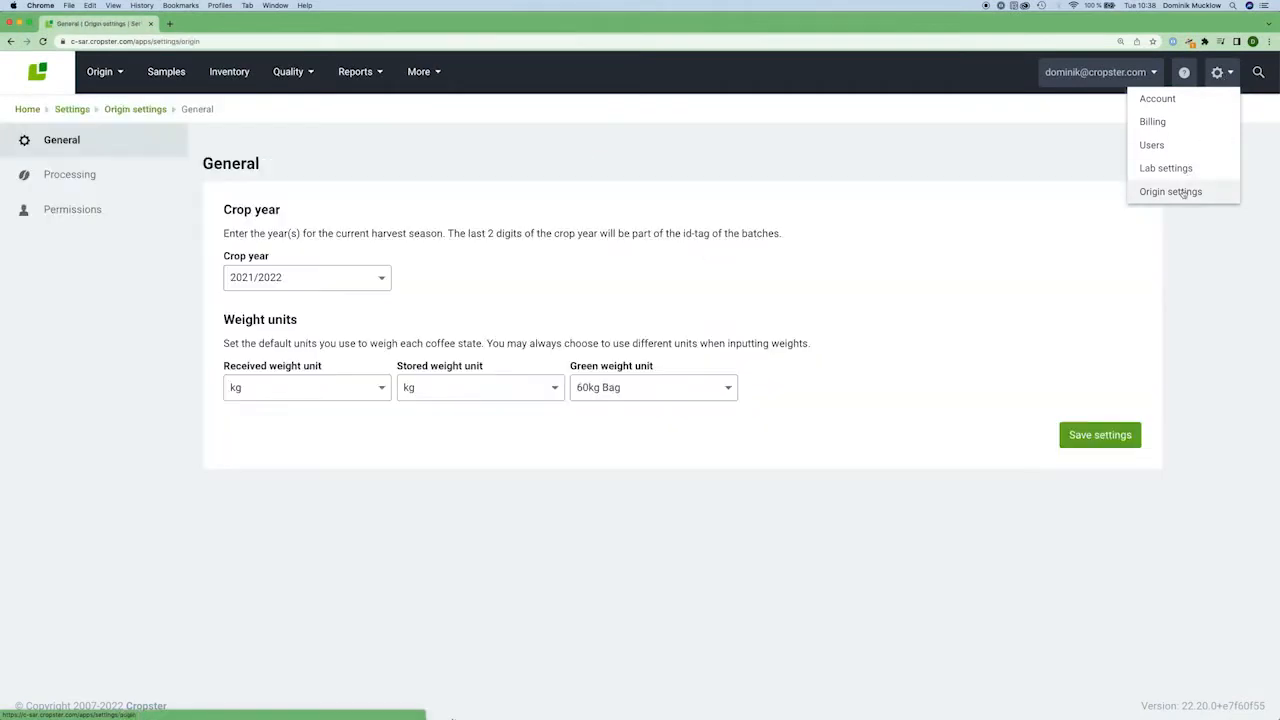
{"action": "left_click", "coordinate": [97, 185]}
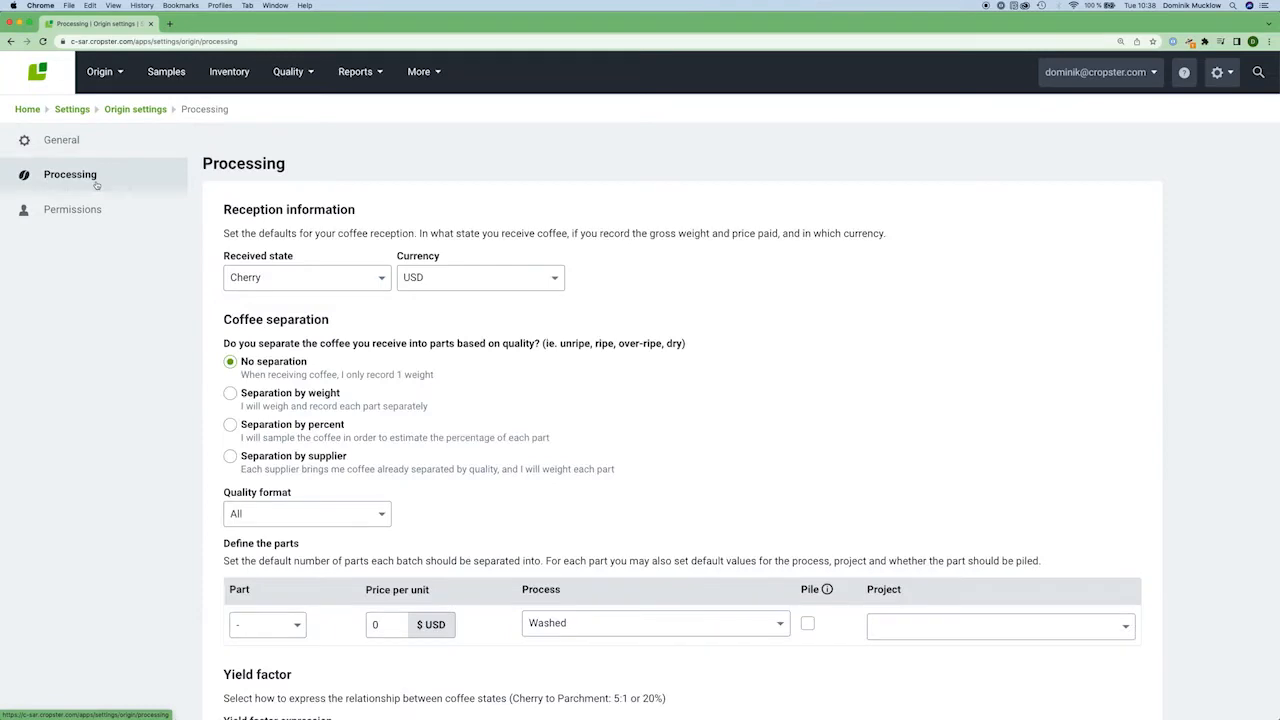
{"action": "scroll", "coordinate": [381, 219], "scroll_direction": "down", "scroll_amount": 5}
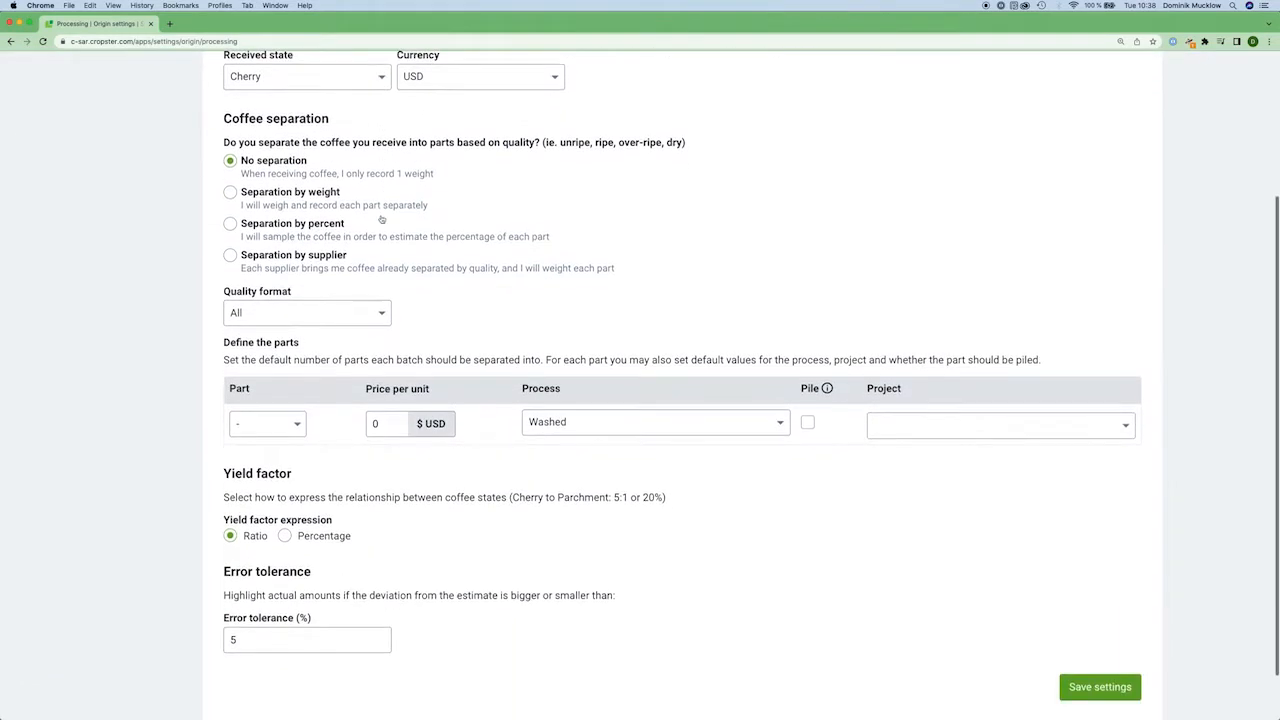
{"action": "scroll", "coordinate": [381, 219], "scroll_direction": "down", "scroll_amount": 2}
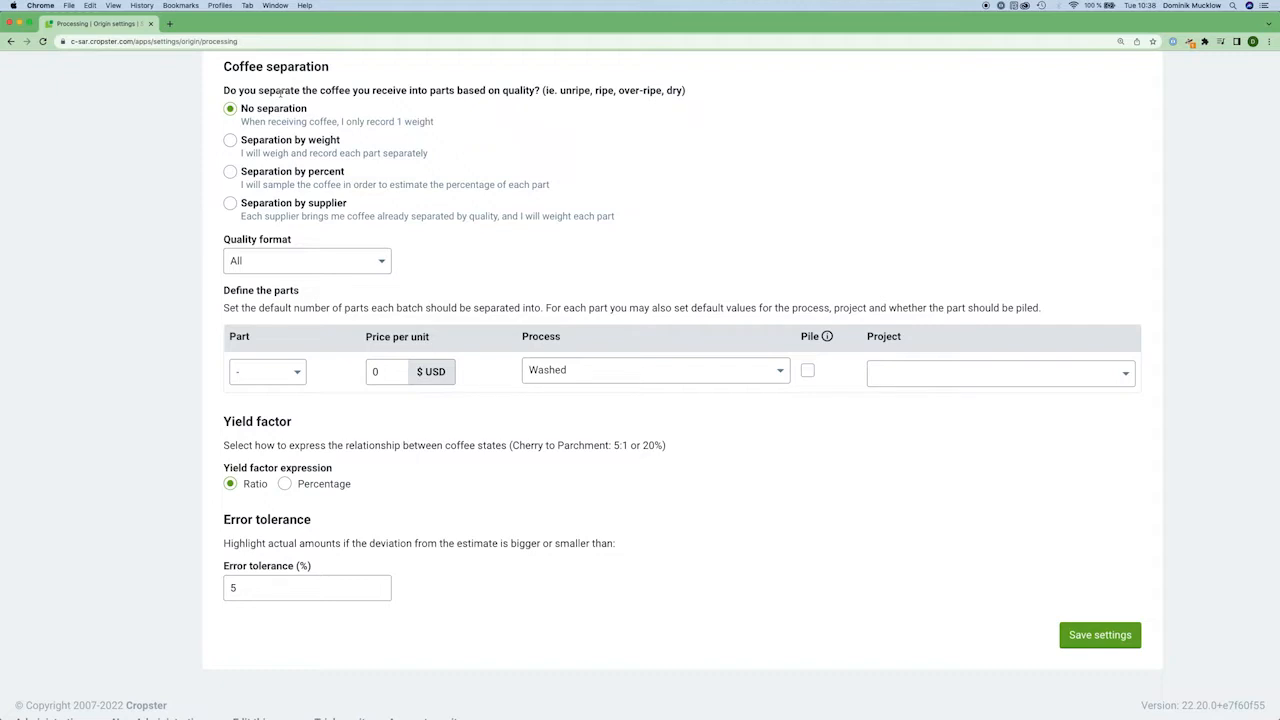
Try the coffee separation modes by weight, by percent and by supplier in turn.
{"action": "left_click", "coordinate": [276, 144]}
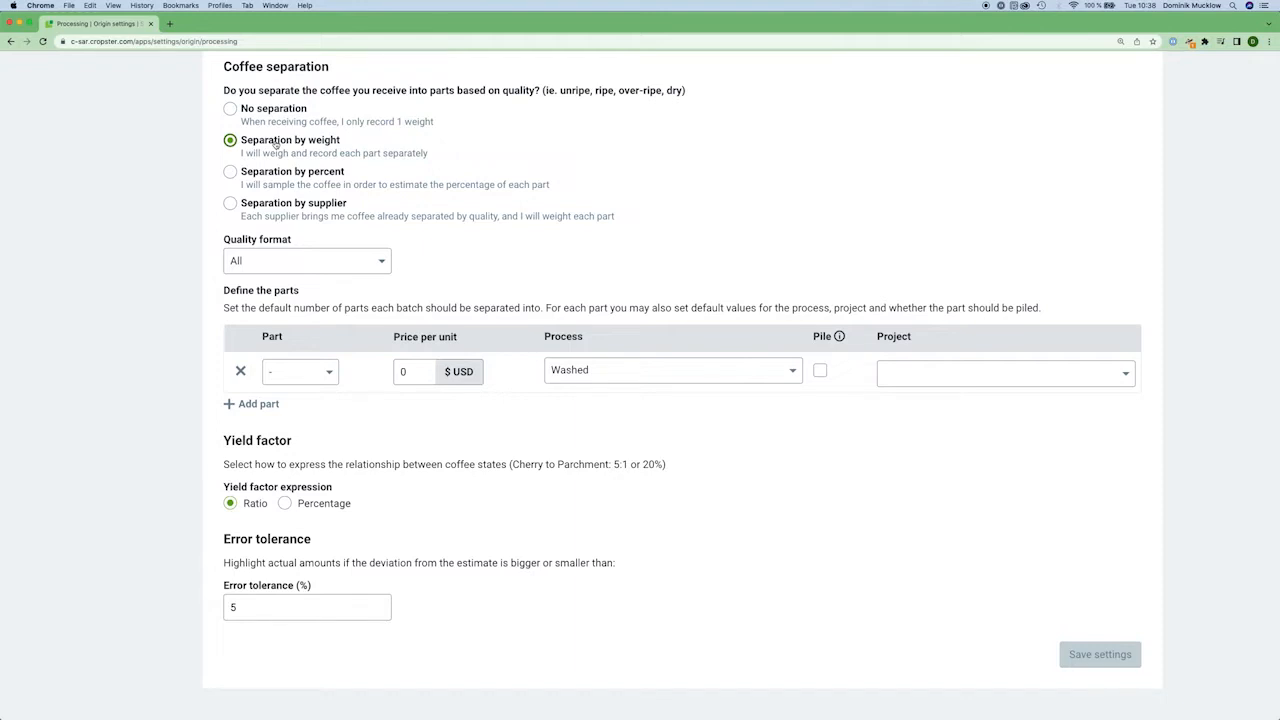
{"action": "left_click", "coordinate": [275, 175]}
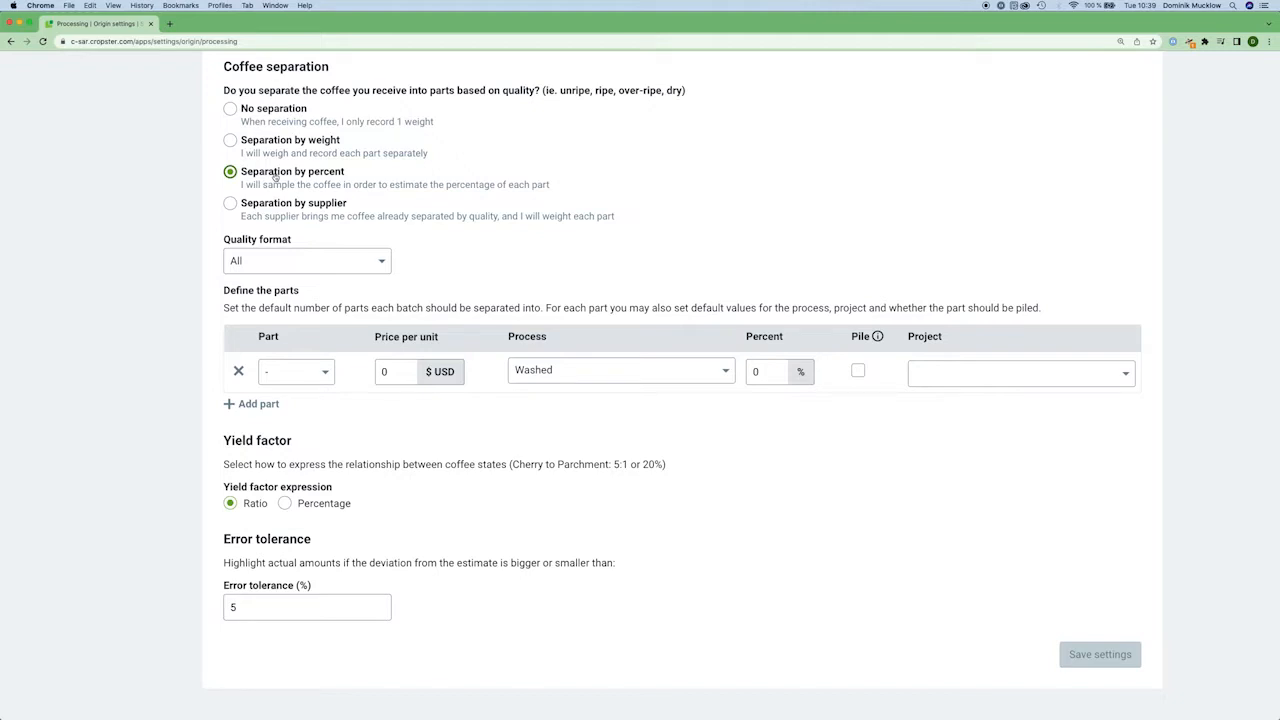
{"action": "left_click", "coordinate": [271, 206]}
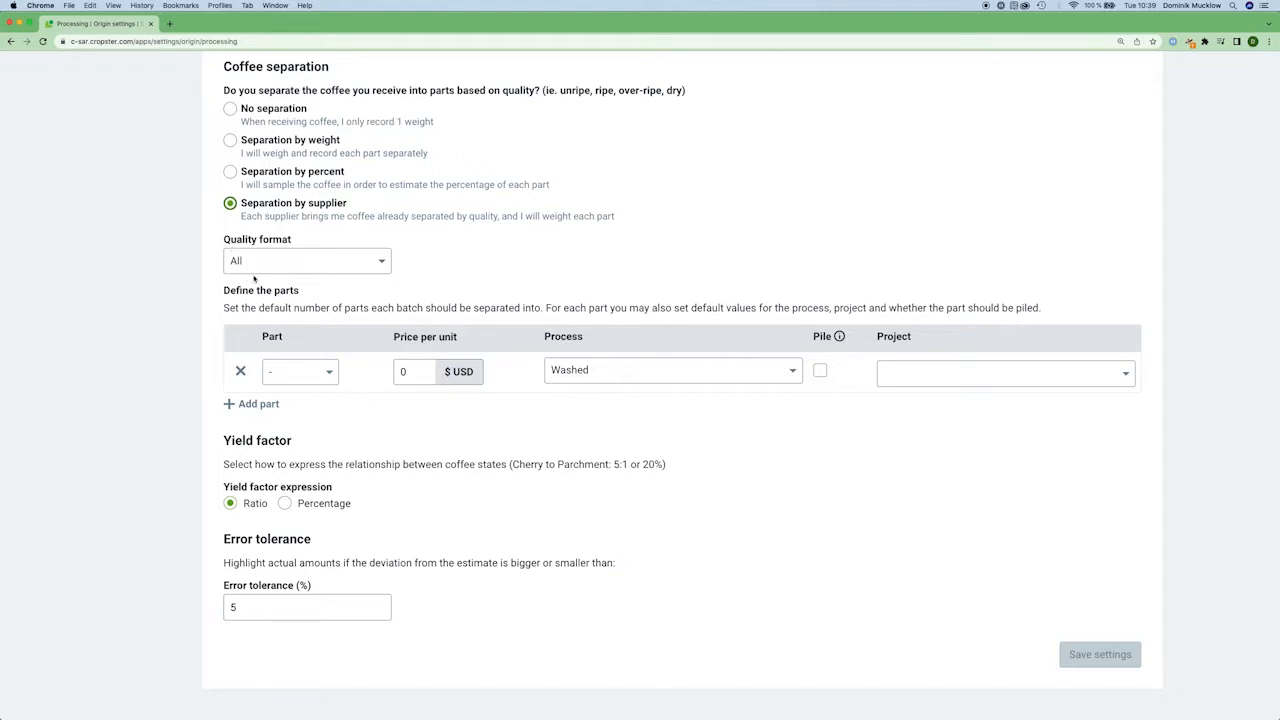
Set the quality format to Cherry Ripeness and the coffee separation to Separation by weight.
{"action": "left_click", "coordinate": [275, 264]}
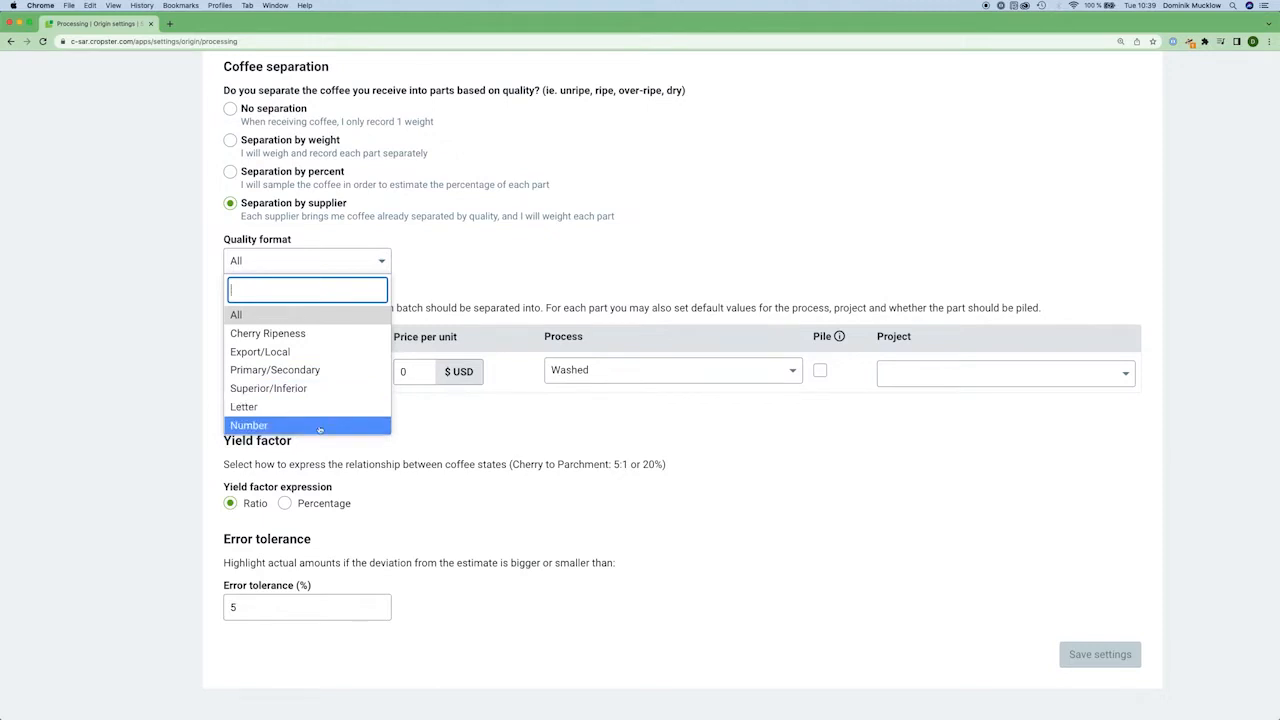
{"action": "left_click", "coordinate": [305, 340]}
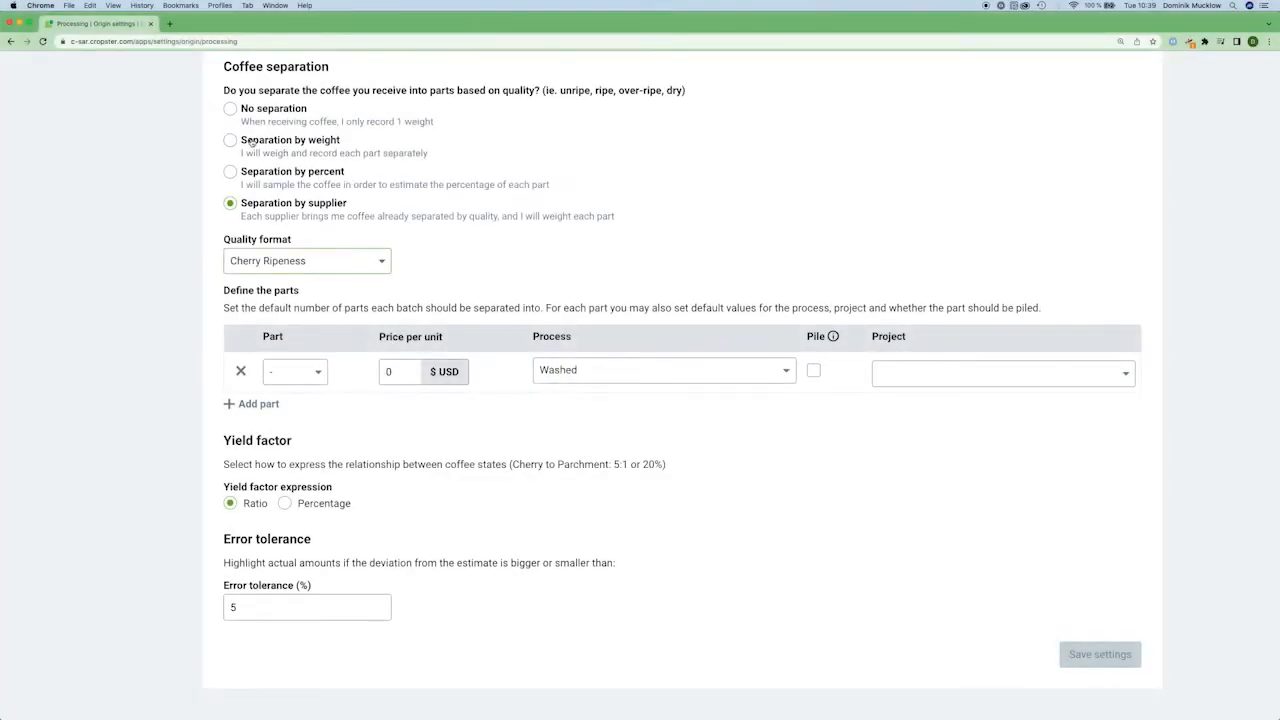
{"action": "left_click", "coordinate": [252, 142]}
Add a second part, defining the first part as Ripe and the second as Unripe.
{"action": "left_click", "coordinate": [268, 404]}
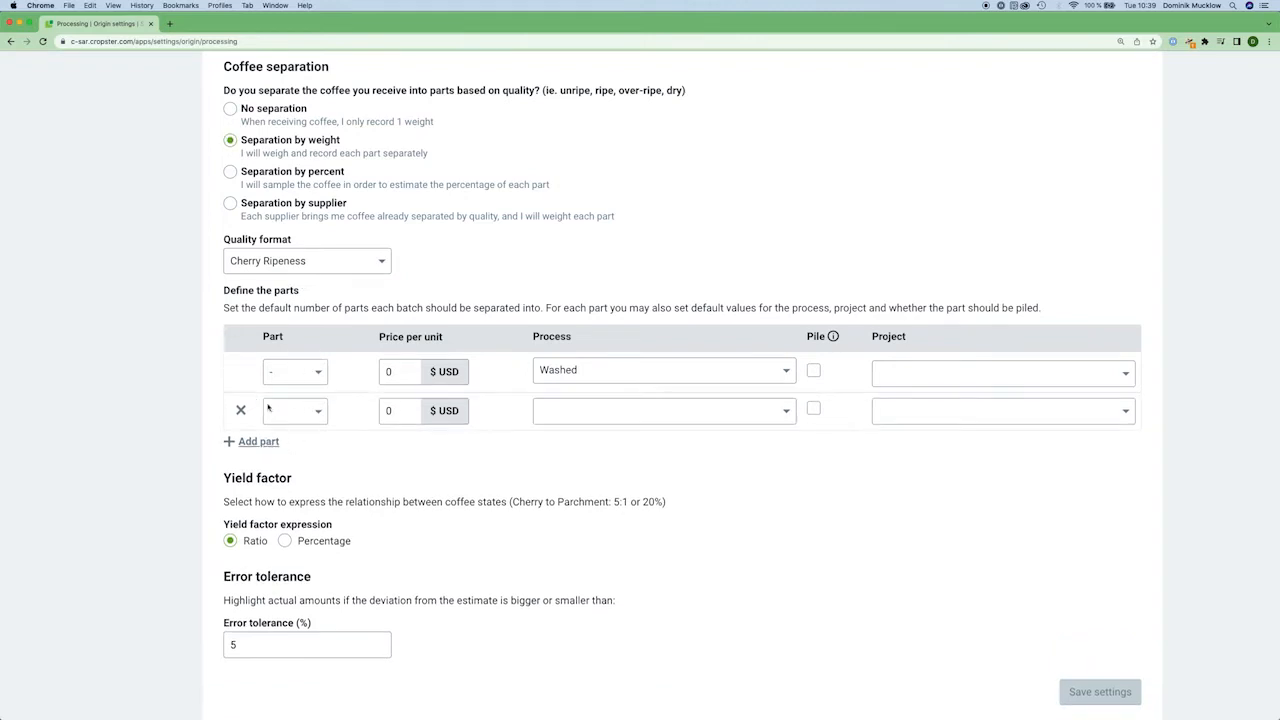
{"action": "left_click", "coordinate": [309, 376]}
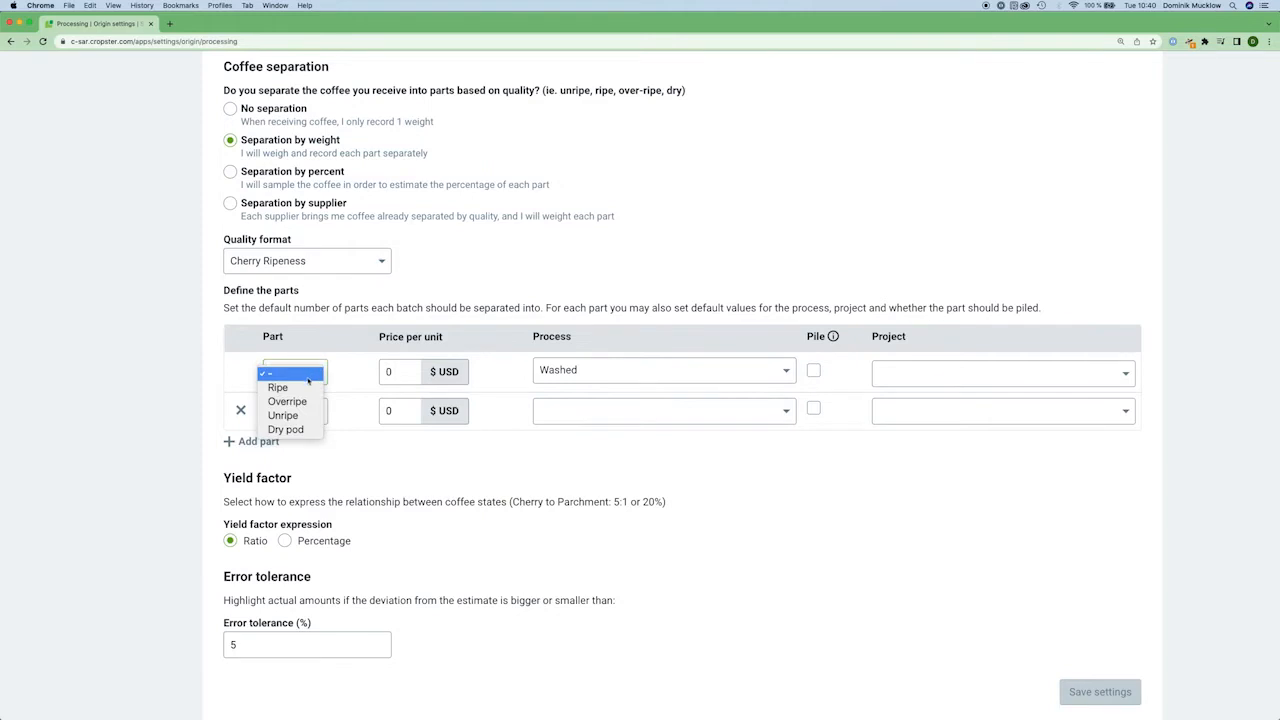
{"action": "left_click", "coordinate": [305, 391]}
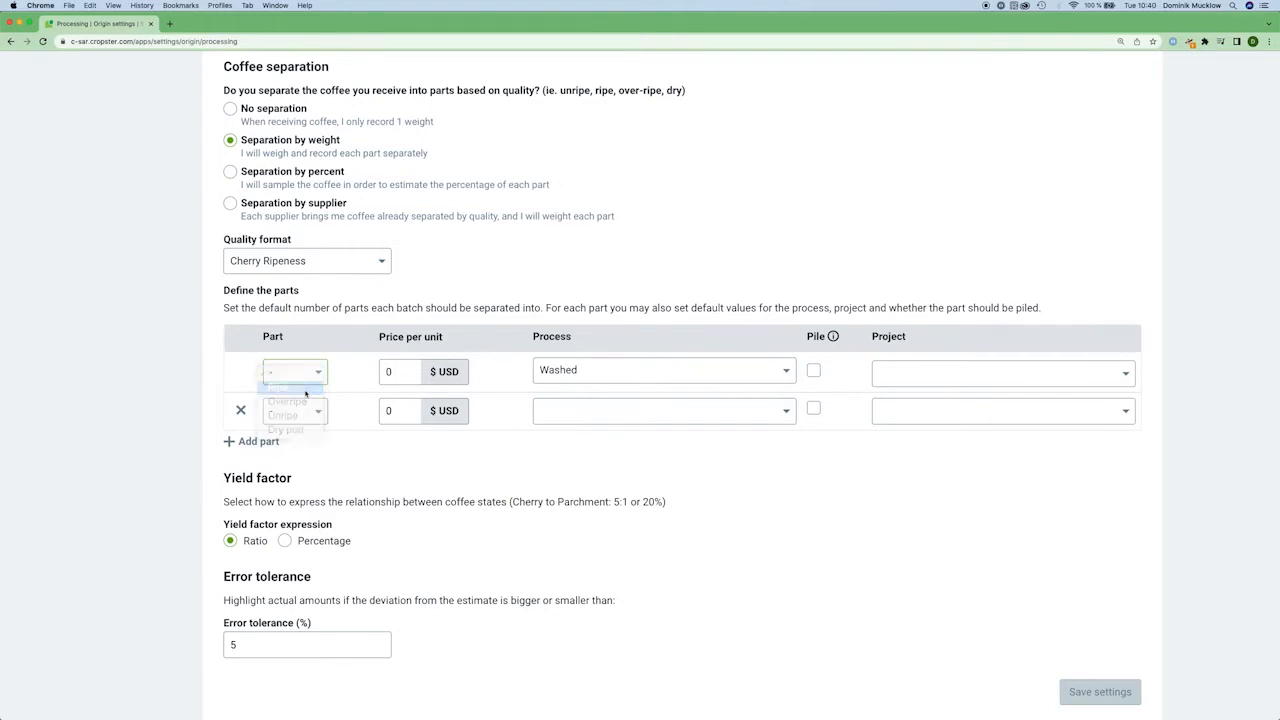
{"action": "left_click", "coordinate": [317, 412]}
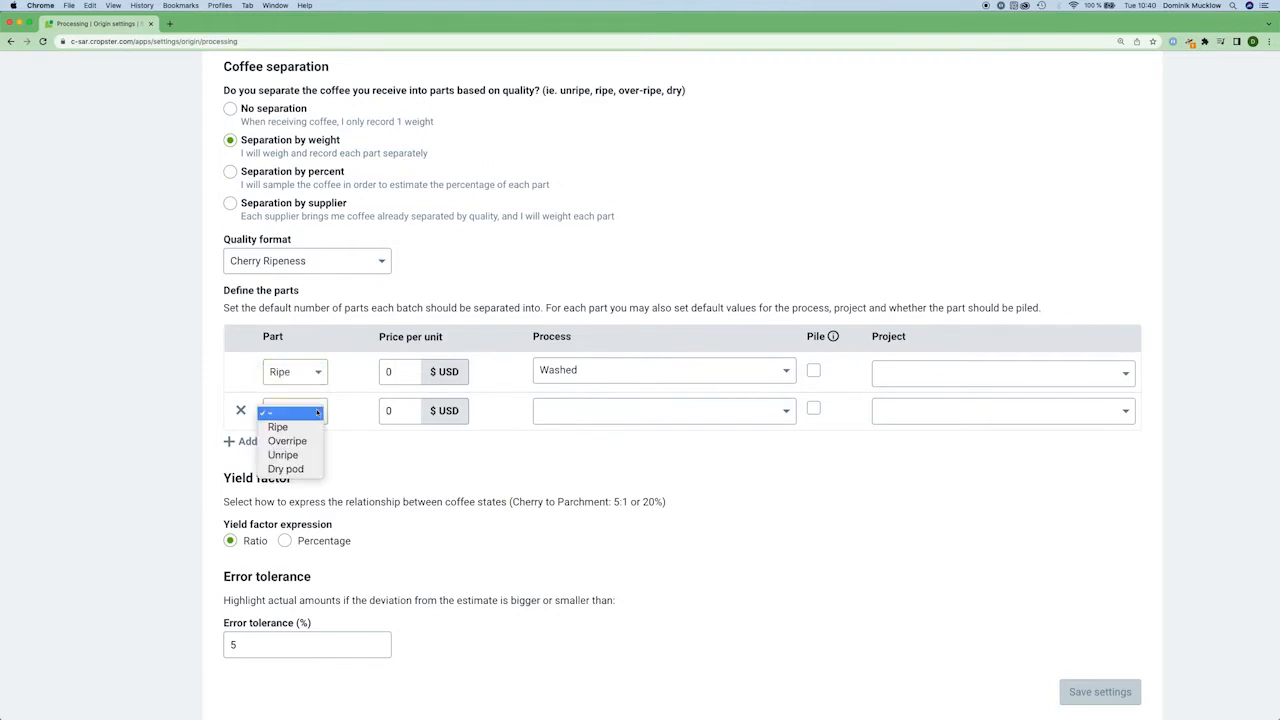
{"action": "left_click", "coordinate": [310, 455]}
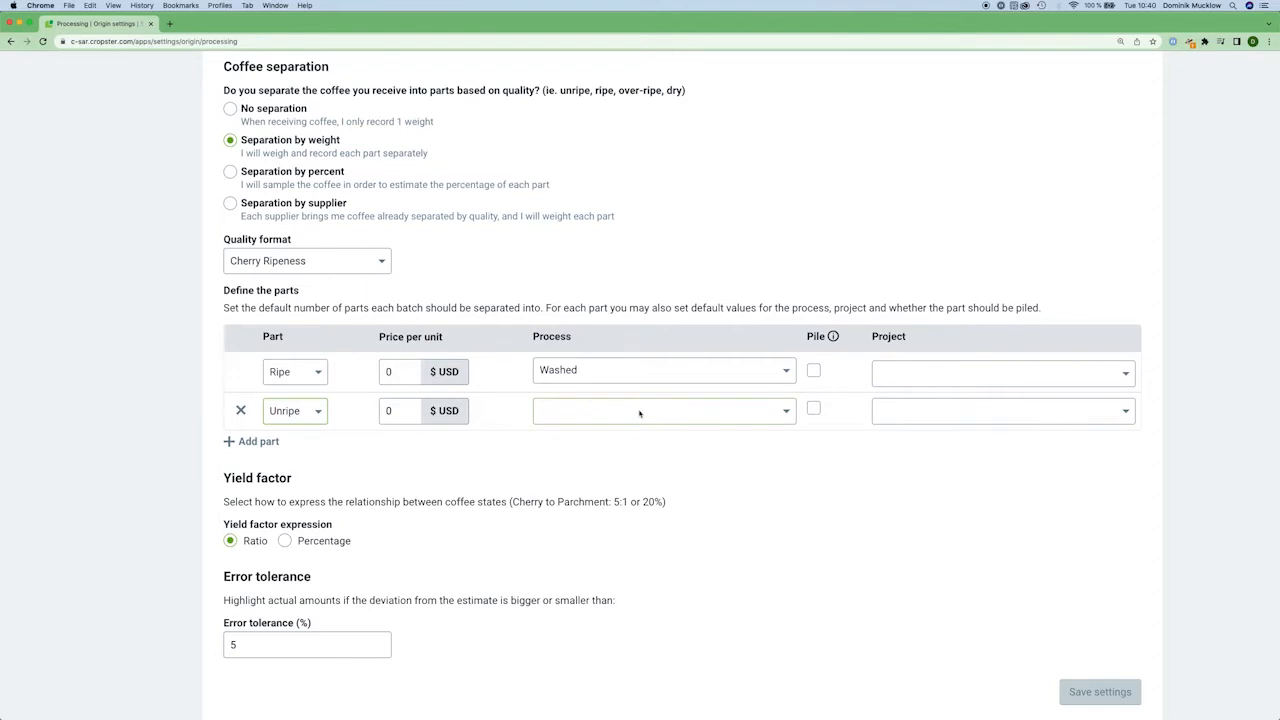
Set the Unripe part's process to Natural and mark it as piled.
{"action": "left_click", "coordinate": [640, 413]}
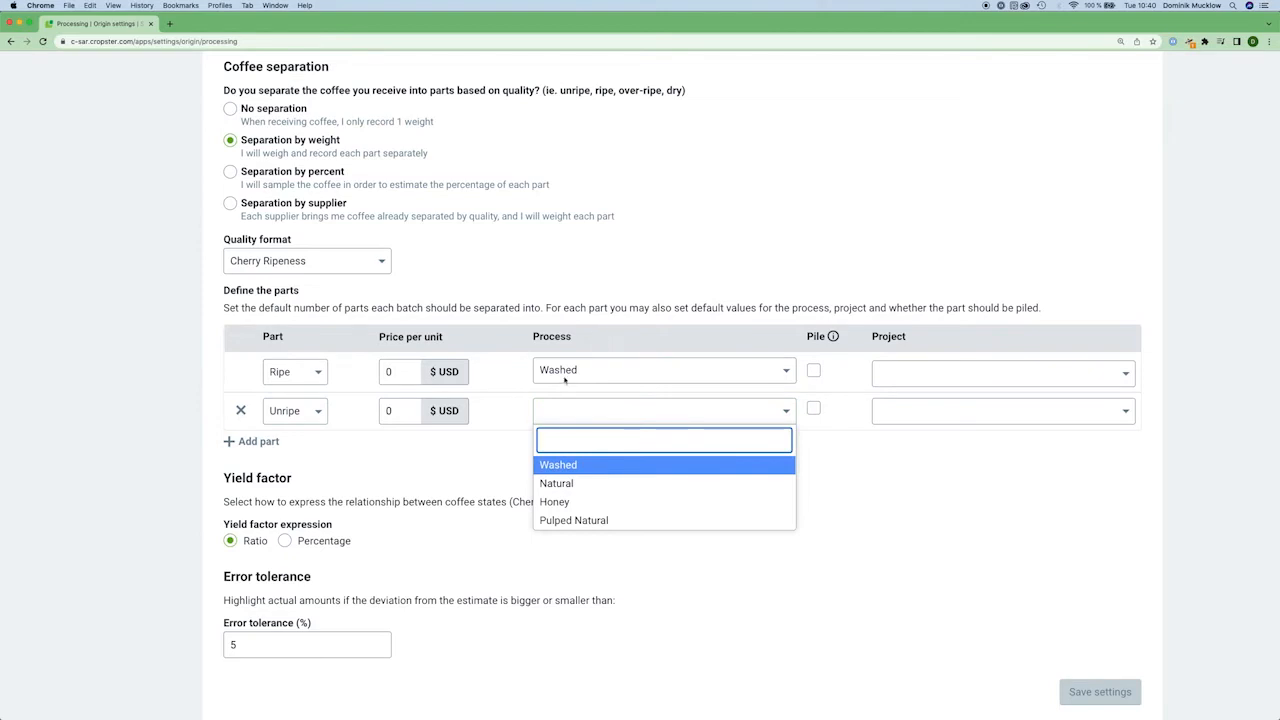
{"action": "left_click", "coordinate": [570, 484]}
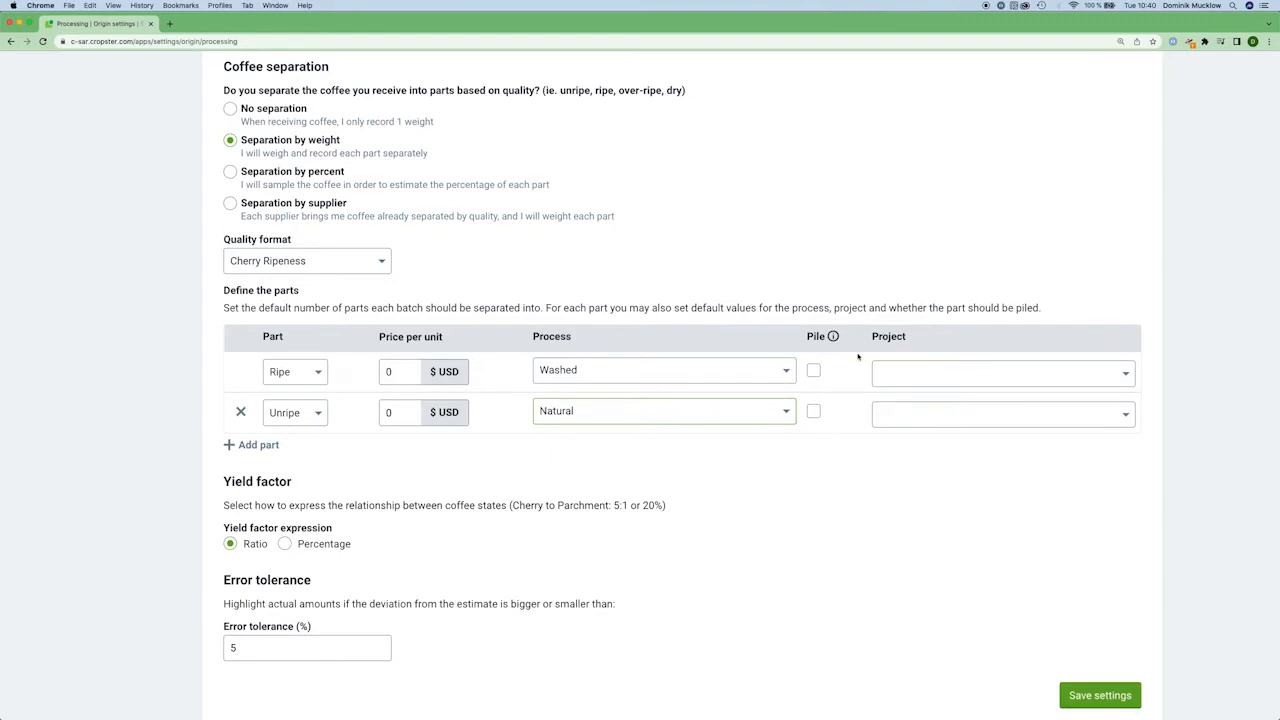
{"action": "left_click", "coordinate": [815, 413]}
Assign the project Gold to the Ripe part and Bronze to the Unripe part, and save the settings.
{"action": "left_click", "coordinate": [945, 373]}
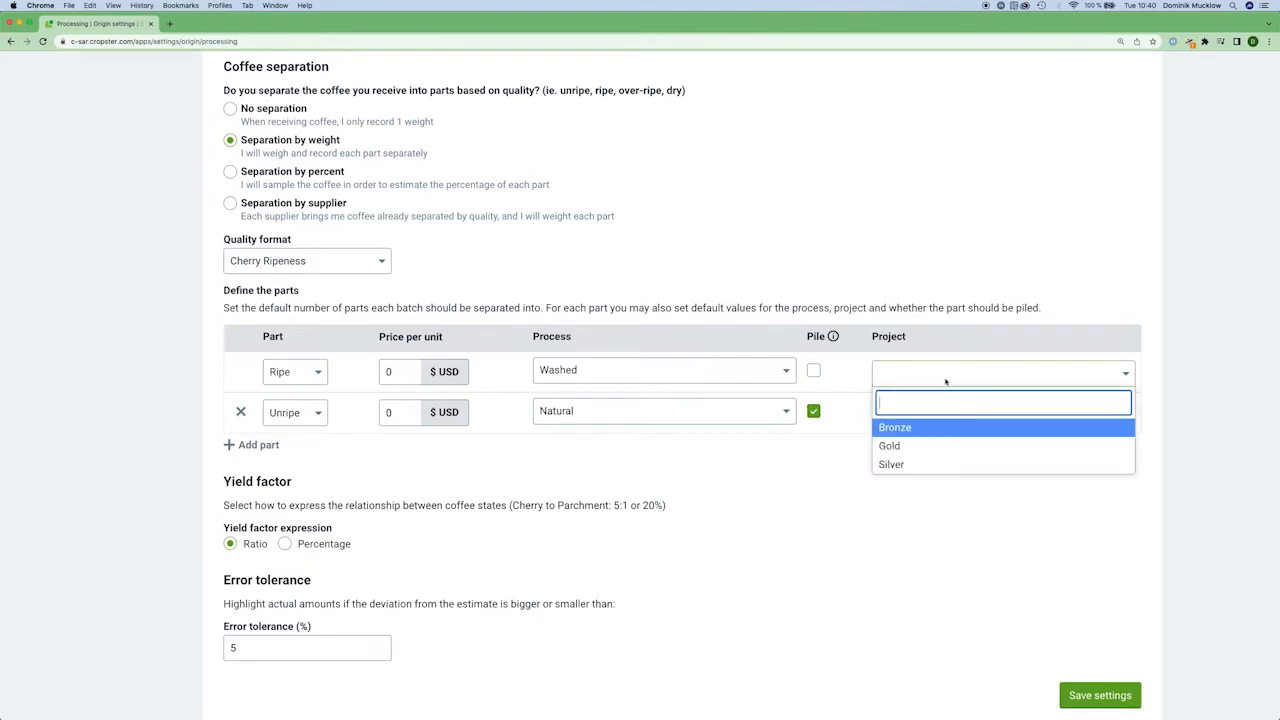
{"action": "left_click", "coordinate": [915, 446]}
{"action": "left_click", "coordinate": [940, 411]}
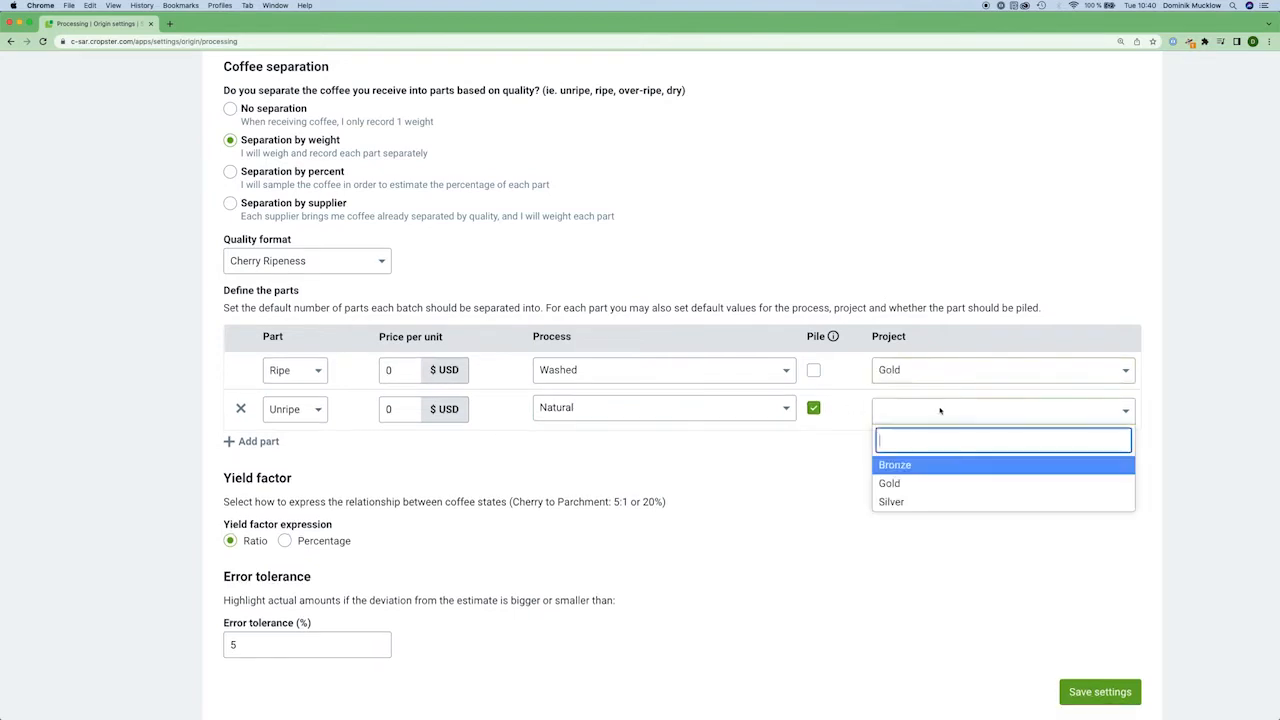
{"action": "left_click", "coordinate": [926, 467]}
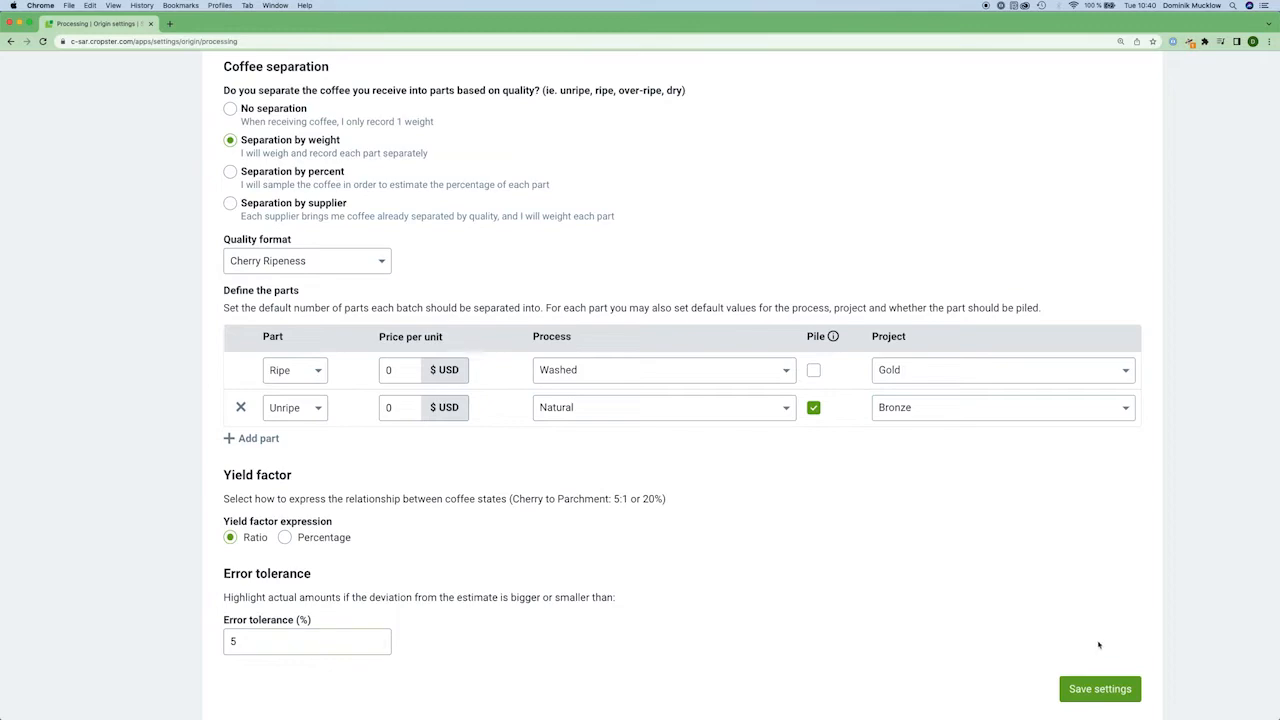
{"action": "left_click", "coordinate": [1100, 689]}
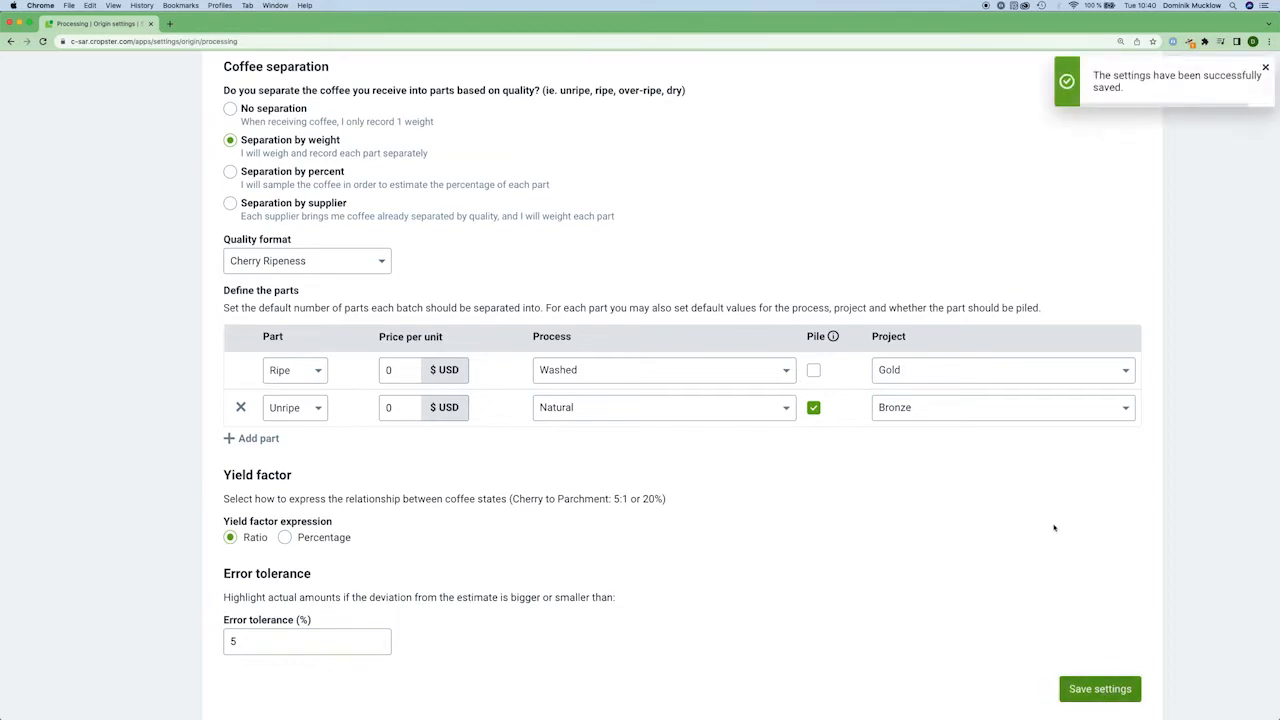
Go to the origin batches overview and start adding a new batch.
{"action": "scroll", "coordinate": [1054, 528], "scroll_direction": "up", "scroll_amount": 3}
{"action": "left_click", "coordinate": [100, 70]}
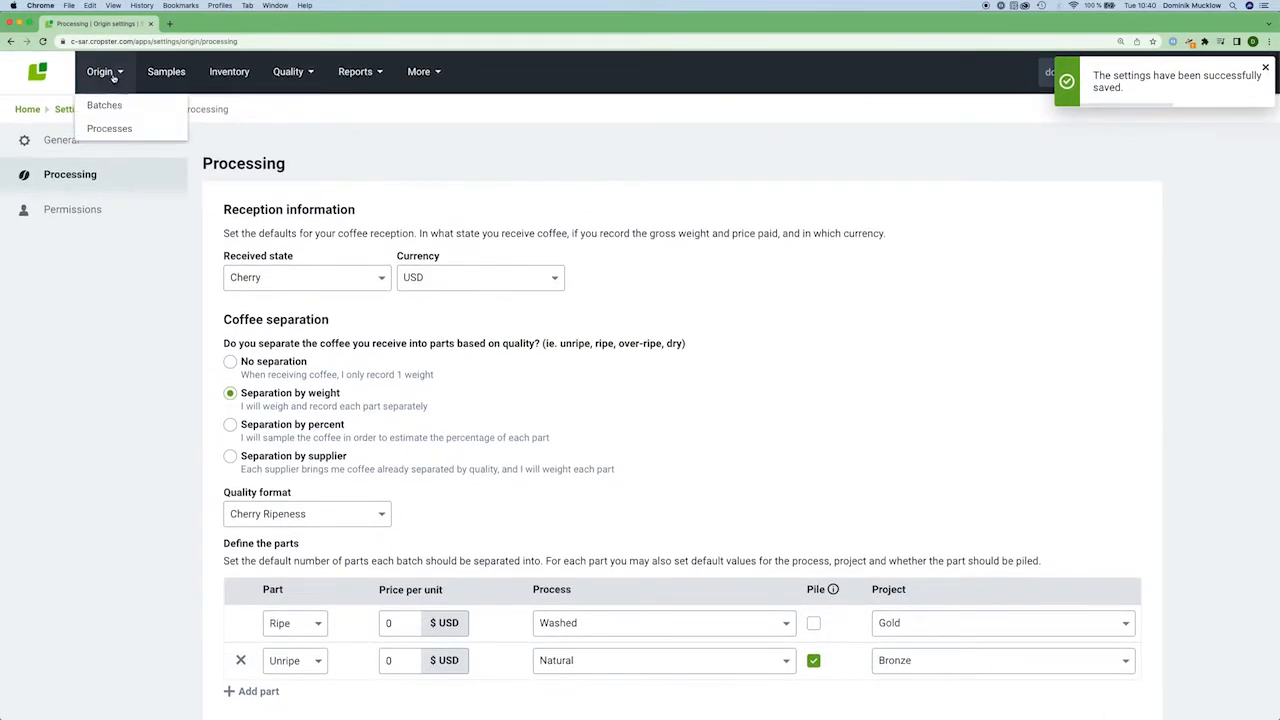
{"action": "left_click", "coordinate": [104, 105]}
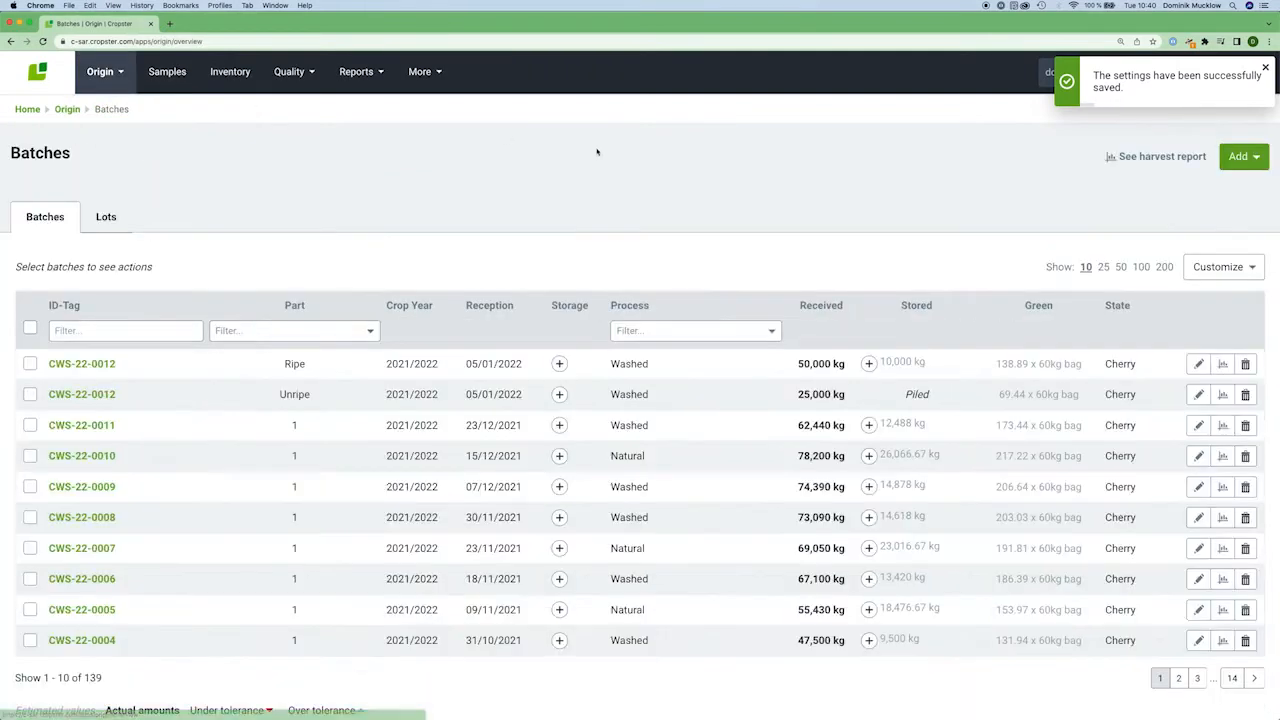
{"action": "left_click", "coordinate": [1243, 156]}
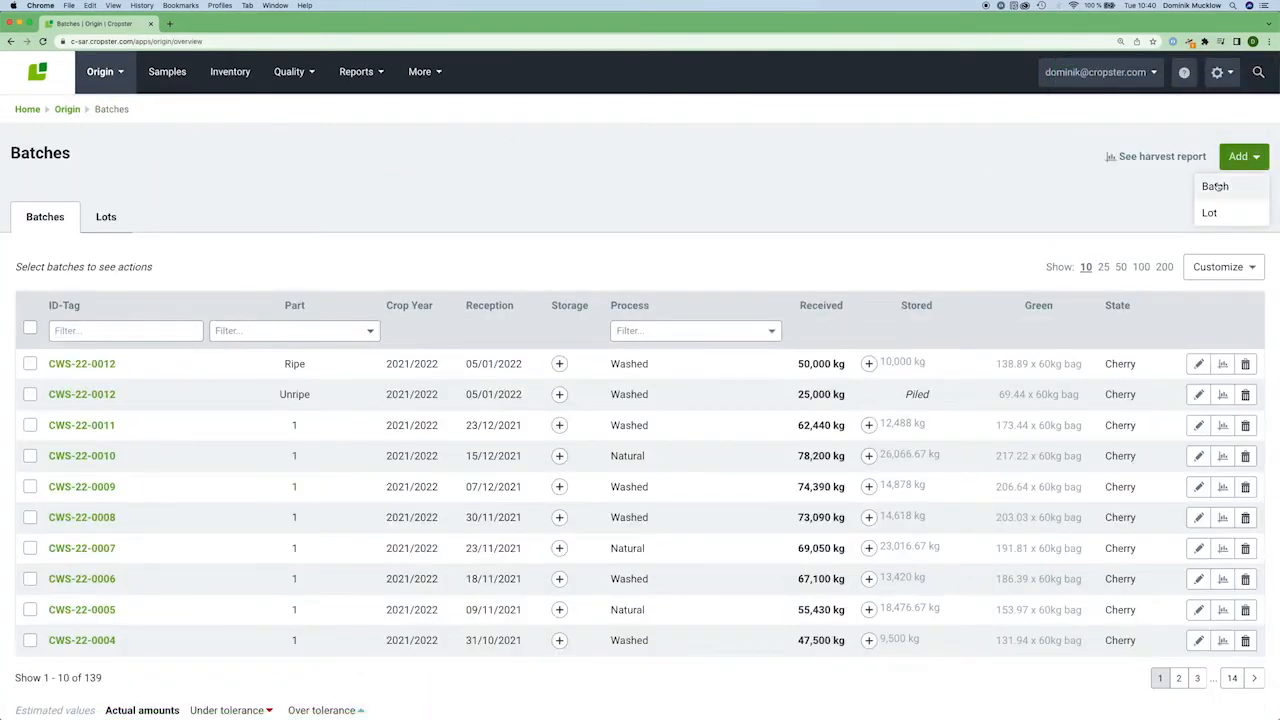
{"action": "left_click", "coordinate": [1216, 184]}
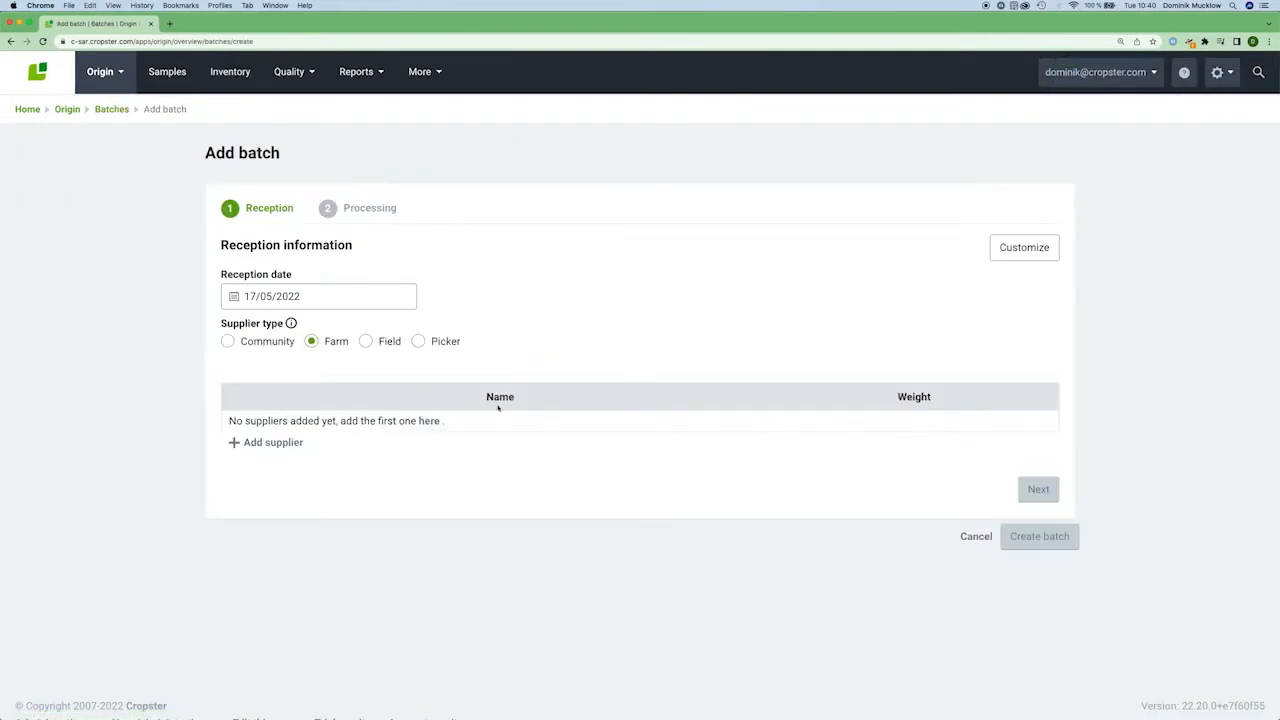
Add two farm suppliers to the batch, searching for each supplier's name and selecting the match.
{"action": "left_click", "coordinate": [429, 421]}
{"action": "left_click", "coordinate": [420, 429]}
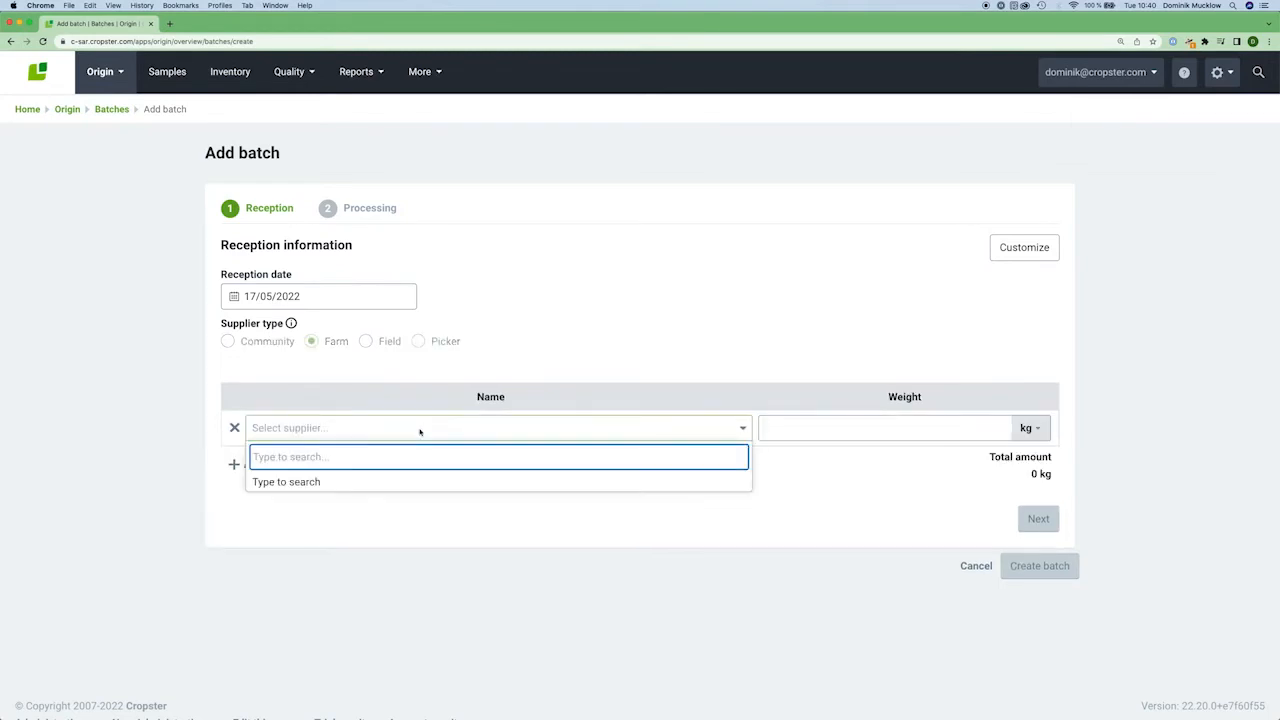
{"action": "type", "text": "ca"}
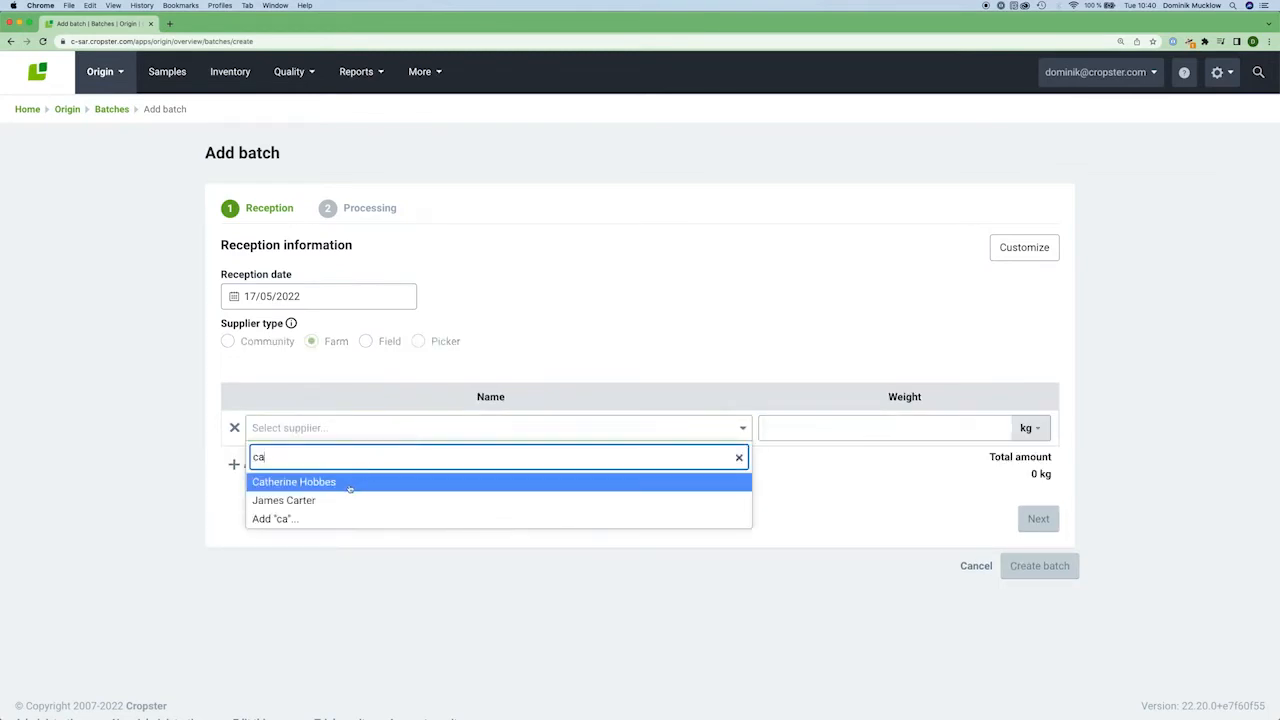
{"action": "left_click", "coordinate": [322, 482]}
{"action": "left_click", "coordinate": [288, 465]}
{"action": "left_click", "coordinate": [314, 463]}
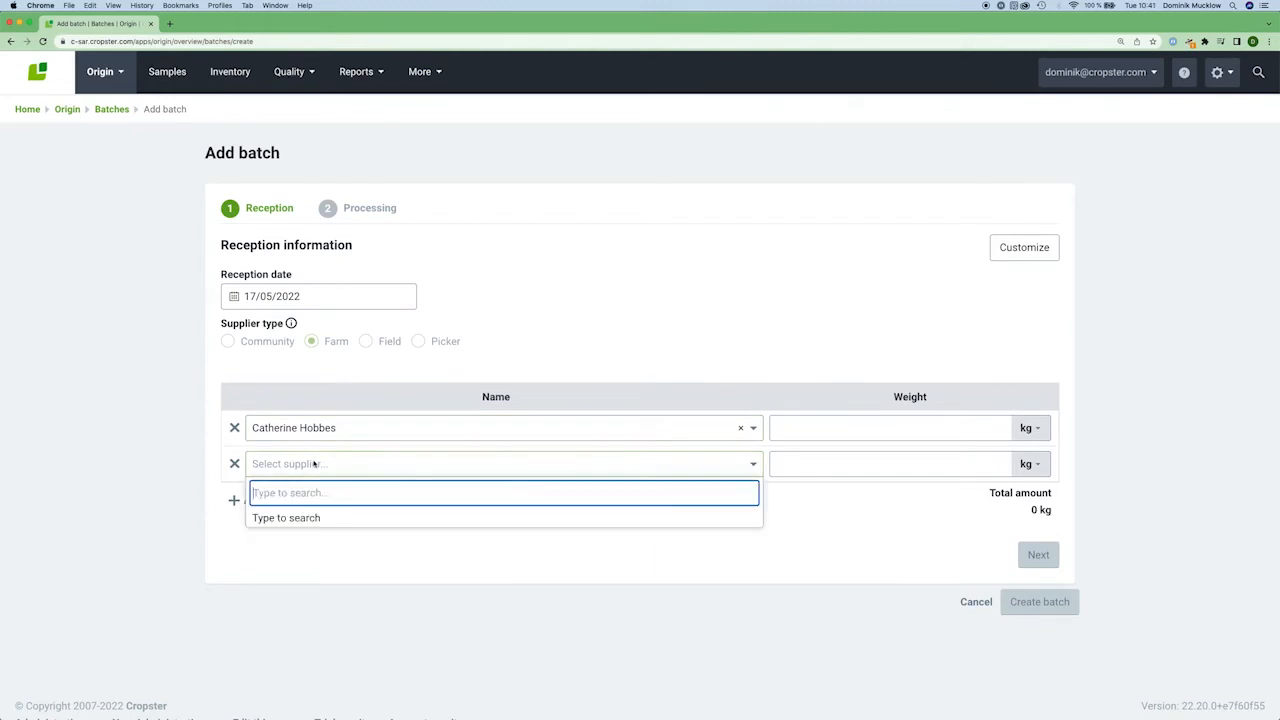
{"action": "type", "text": "ja"}
{"action": "left_click", "coordinate": [309, 518]}
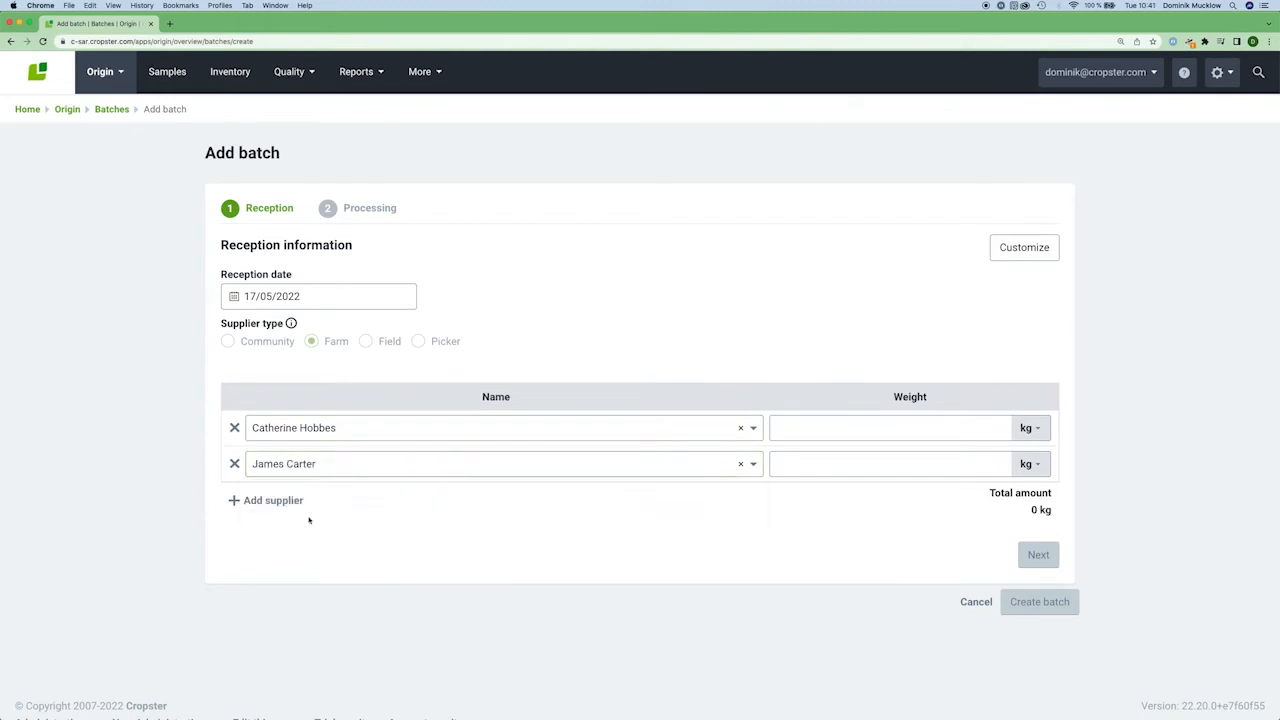
Enter supplier weights of 40900 kg for the first farm and 25400 kg for the second.
{"action": "left_click", "coordinate": [833, 430]}
{"action": "type", "text": "40900"}
{"action": "left_click", "coordinate": [836, 467]}
{"action": "type", "text": "2"}
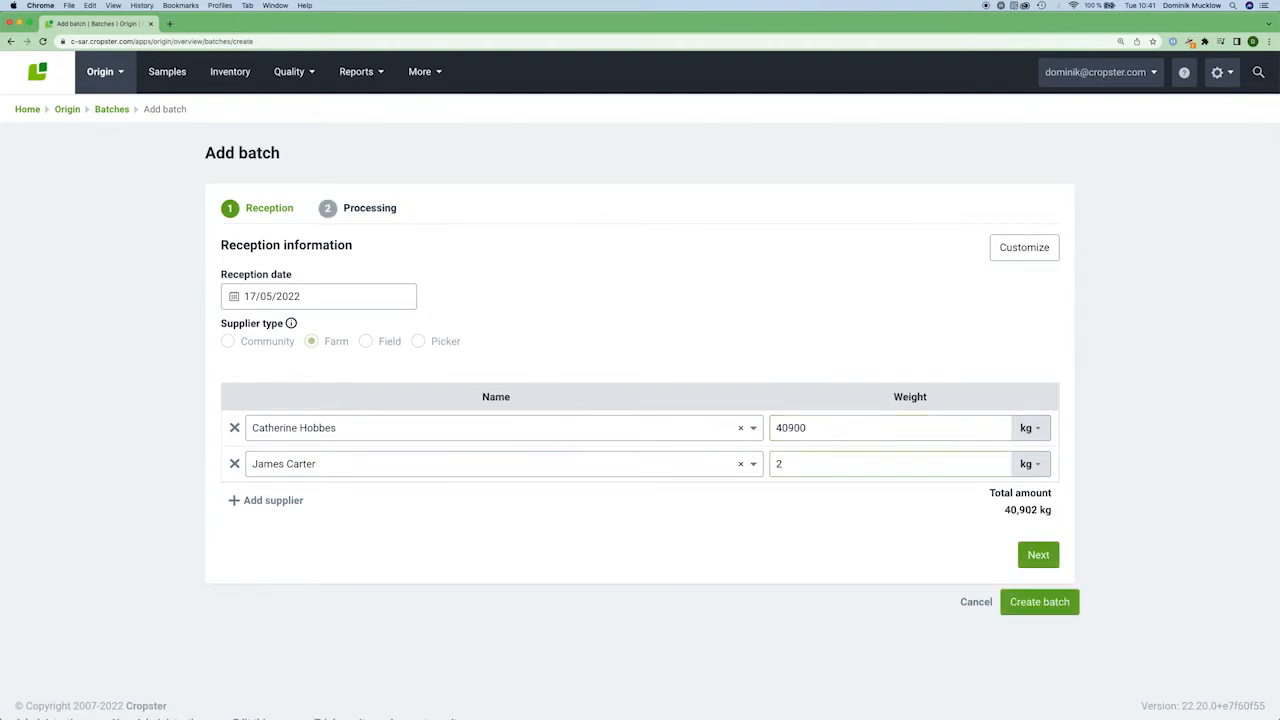
{"action": "type", "text": "5400"}
Set the reception date to 20 January 2022 and continue to the batch's processing information.
{"action": "left_click", "coordinate": [288, 299]}
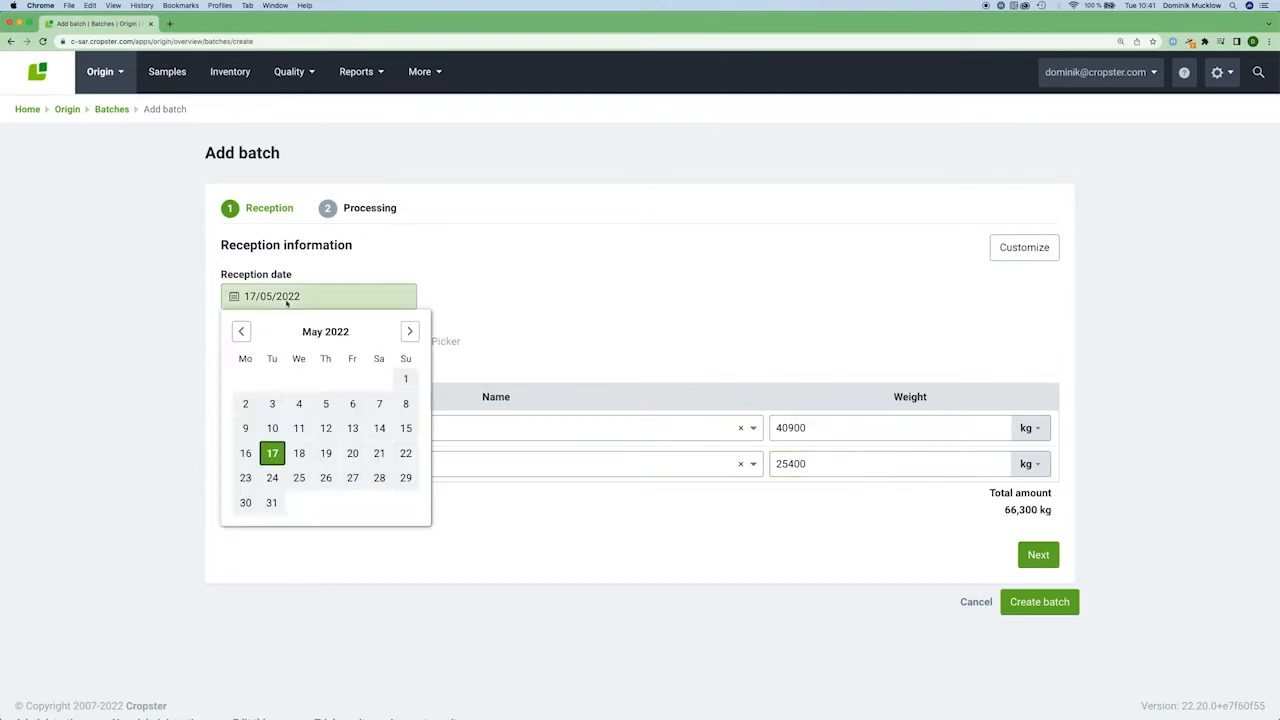
{"action": "left_click", "coordinate": [241, 331]}
{"action": "left_click", "coordinate": [241, 331]}
{"action": "left_click", "coordinate": [241, 331]}
{"action": "left_click", "coordinate": [241, 331]}
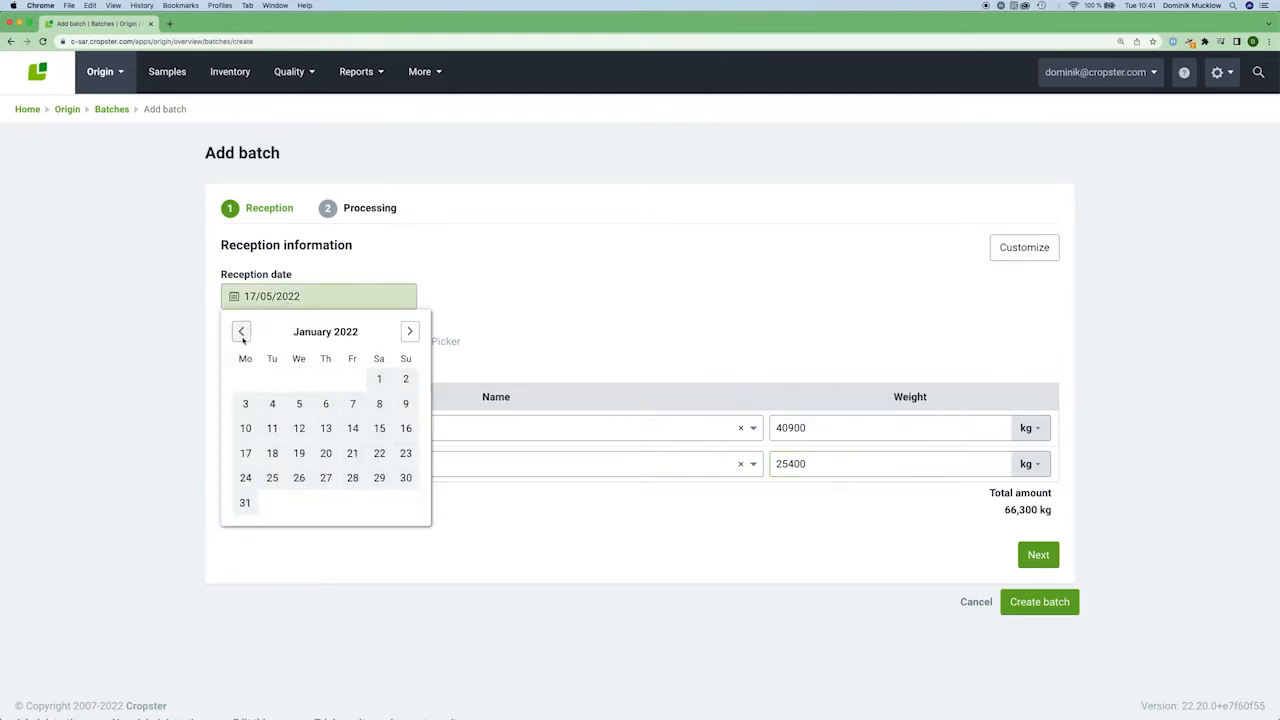
{"action": "left_click", "coordinate": [326, 453]}
{"action": "left_click", "coordinate": [1030, 556]}
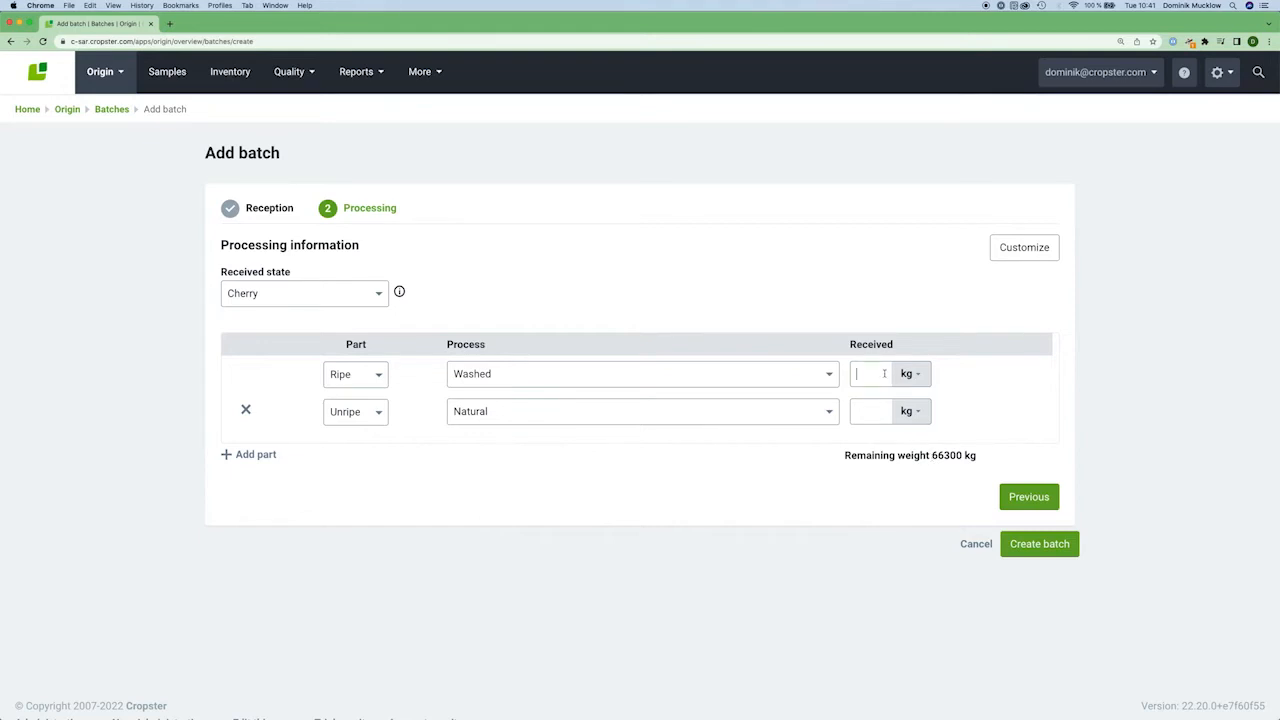
Enter received weights of 33921 kg for the Ripe part and 32379 kg for the Unripe part, and create the batch.
{"action": "type", "text": "3392132348"}
{"action": "key", "text": "BackSpace"}
{"action": "key", "text": "BackSpace"}
{"action": "key", "text": "BackSpace"}
{"action": "key", "text": "BackSpace"}
{"action": "key", "text": "BackSpace"}
{"action": "type", "text": "32376"}
{"action": "key", "text": "BackSpace"}
{"action": "type", "text": "9"}
{"action": "left_click", "coordinate": [1032, 548]}
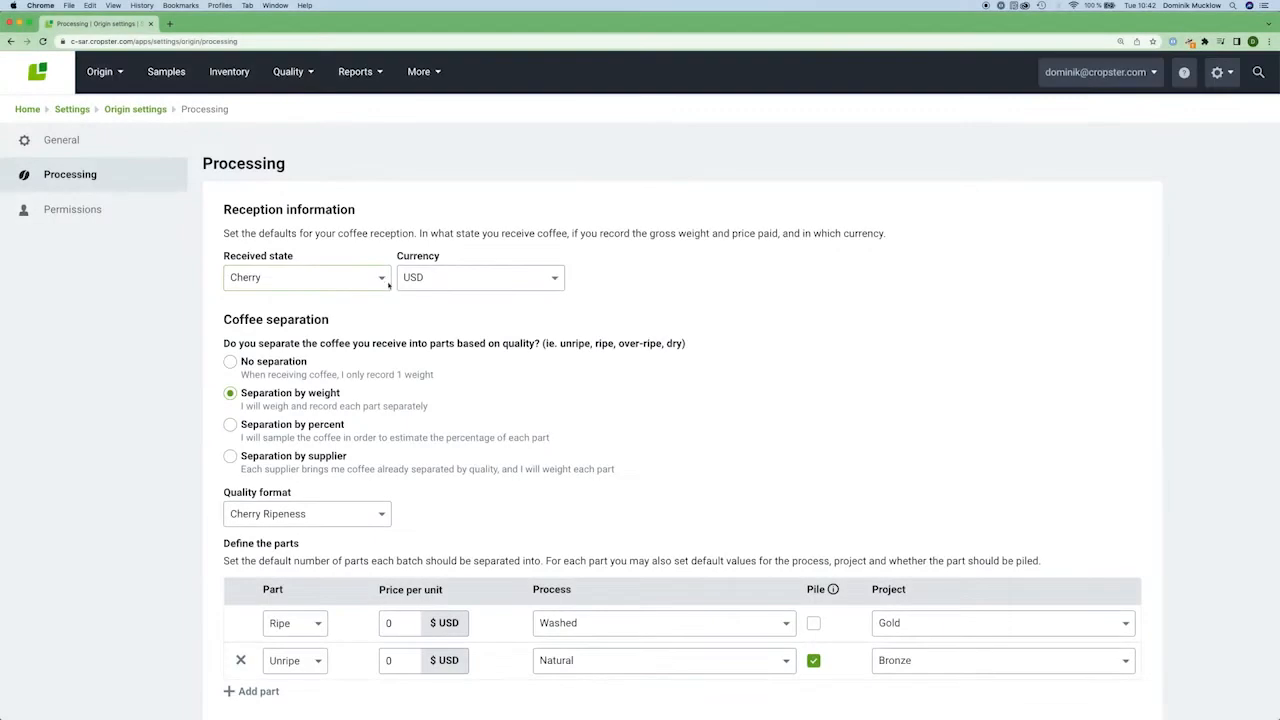
Switch the coffee separation to Separation by percent with 60% for Ripe and 40% for Unripe, and save the settings.
{"action": "left_click", "coordinate": [283, 425]}
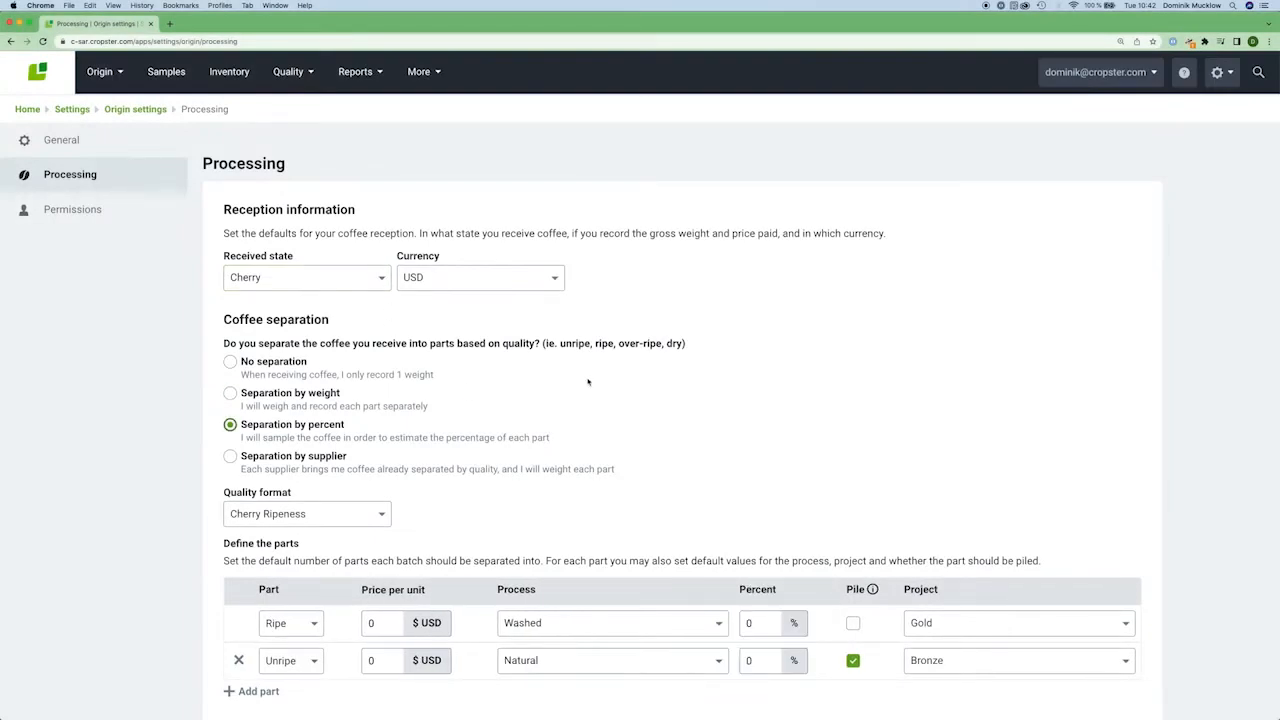
{"action": "scroll", "coordinate": [588, 381], "scroll_direction": "down", "scroll_amount": 5}
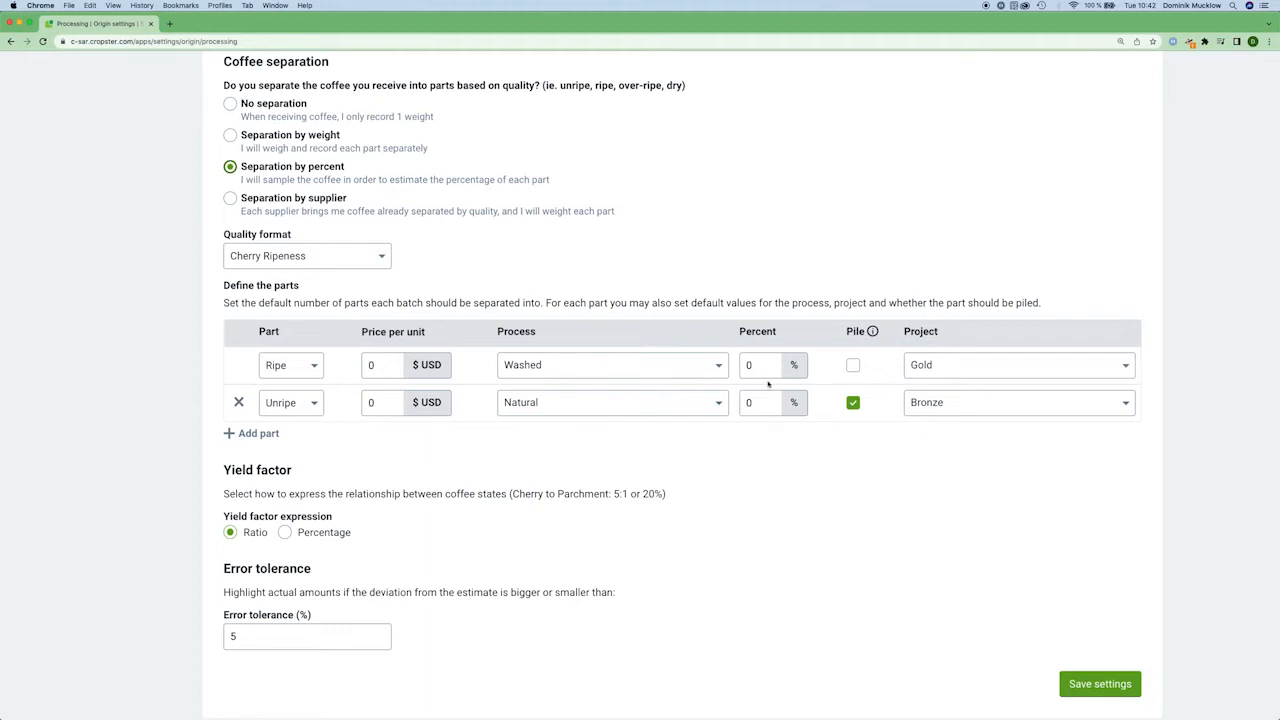
{"action": "left_click_drag", "start_coordinate": [764, 366], "coordinate": [730, 365]}
{"action": "type", "text": "60"}
{"action": "key", "text": "BackSpace"}
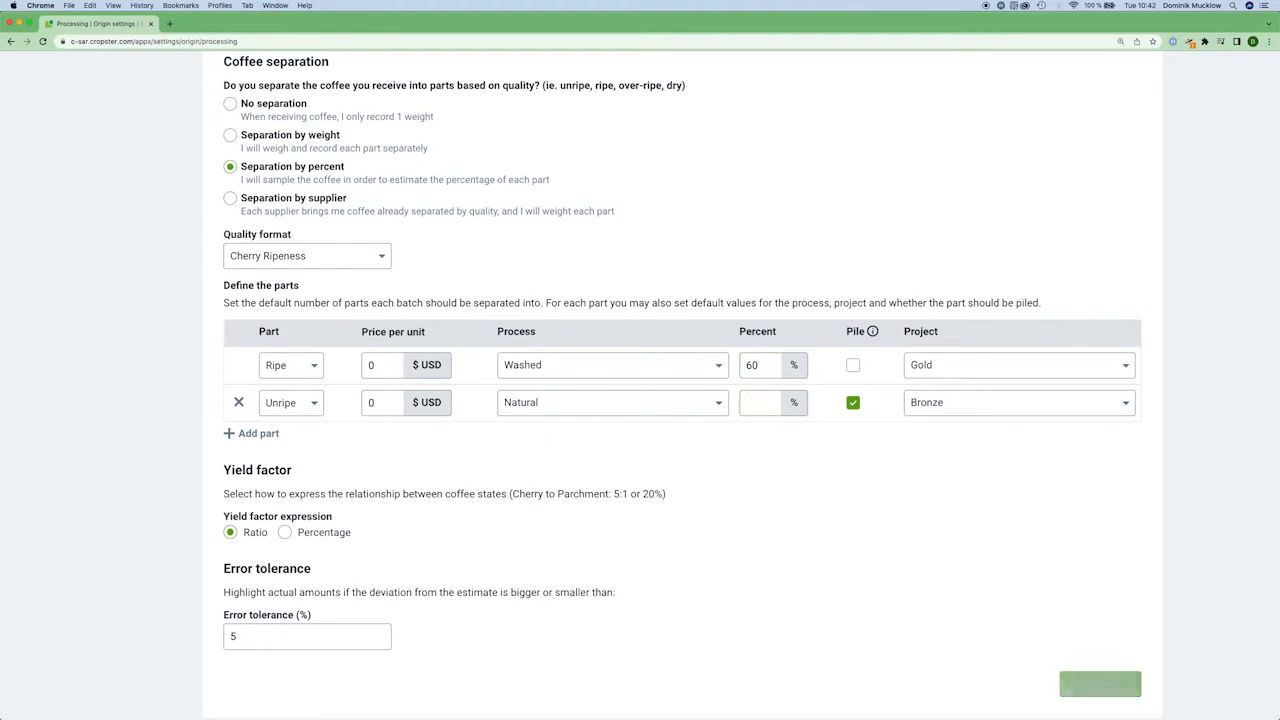
{"action": "type", "text": "40"}
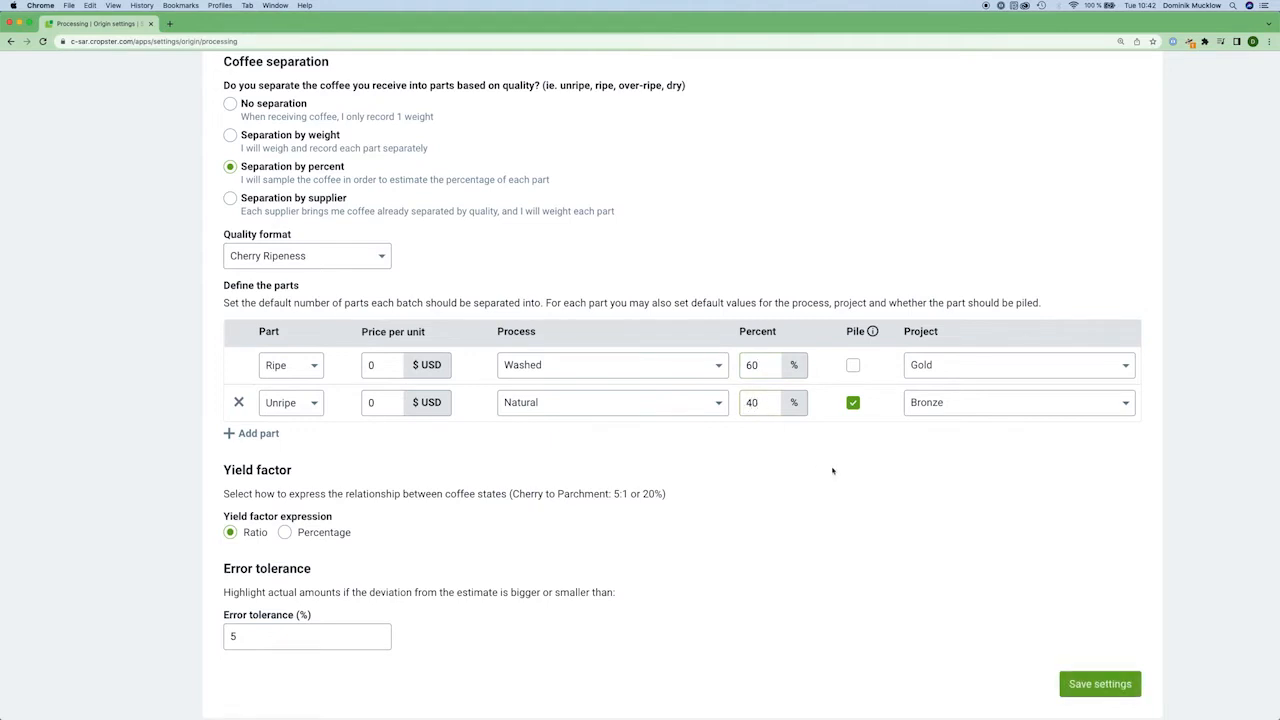
{"action": "left_click", "coordinate": [1090, 684]}
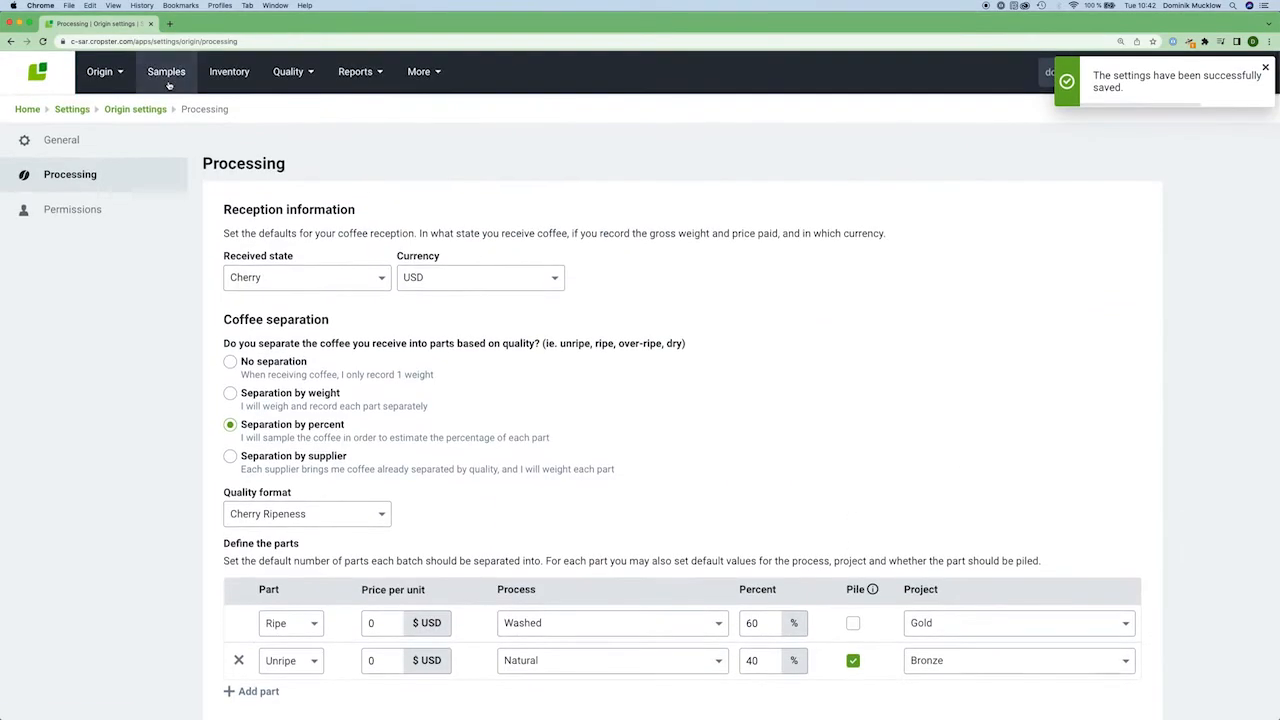
Start a new batch from the Origin batches overview and set its reception date to 8 February 2022.
{"action": "left_click", "coordinate": [101, 74]}
{"action": "left_click", "coordinate": [105, 106]}
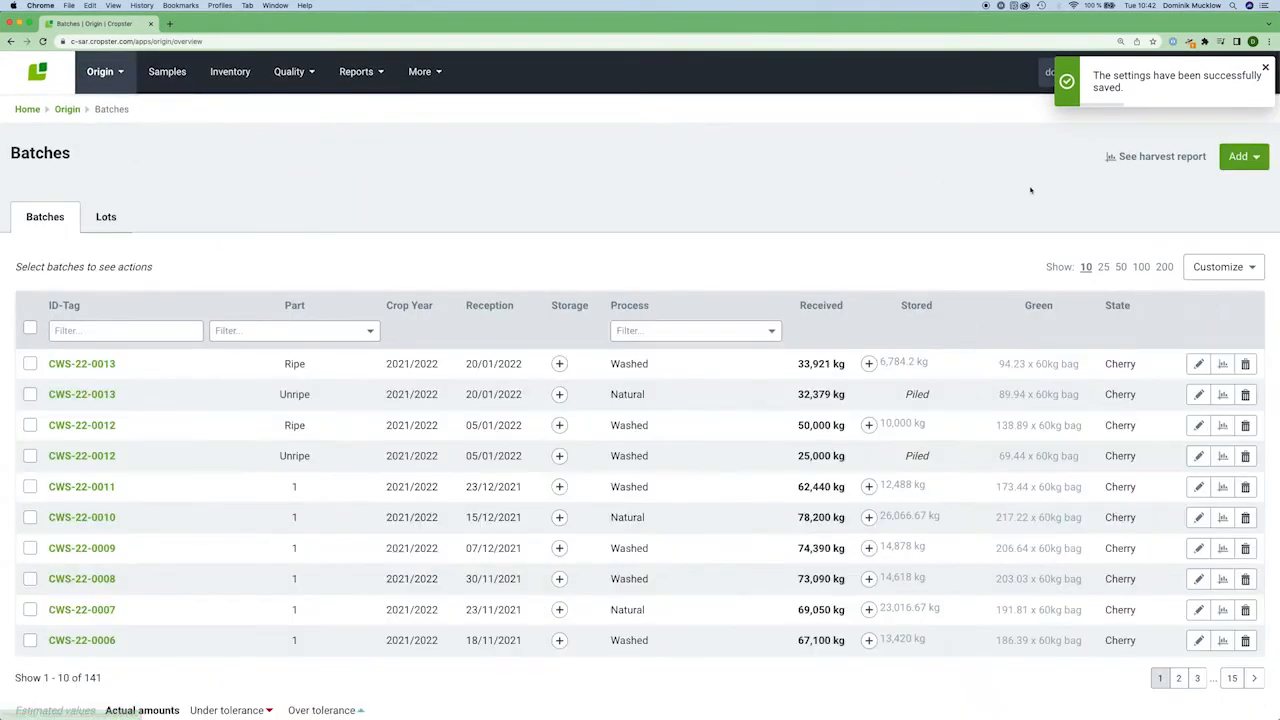
{"action": "left_click", "coordinate": [1244, 157]}
{"action": "left_click", "coordinate": [1218, 188]}
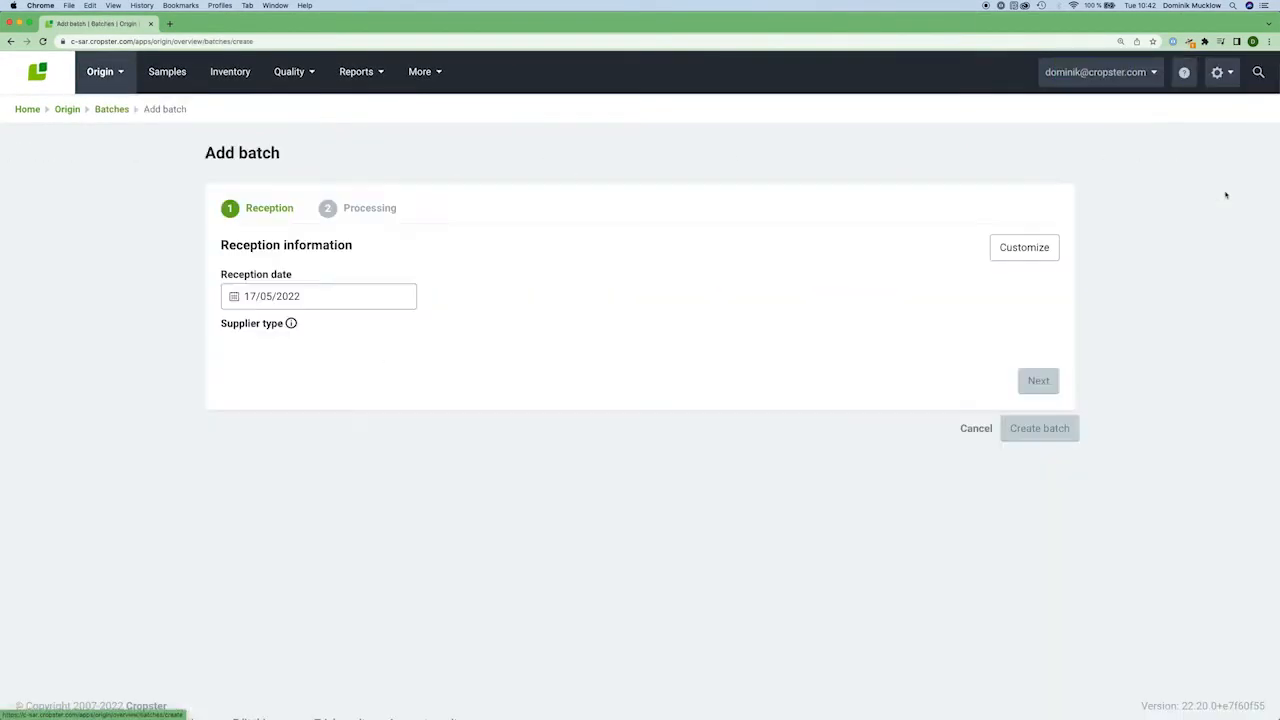
{"action": "left_click", "coordinate": [300, 296]}
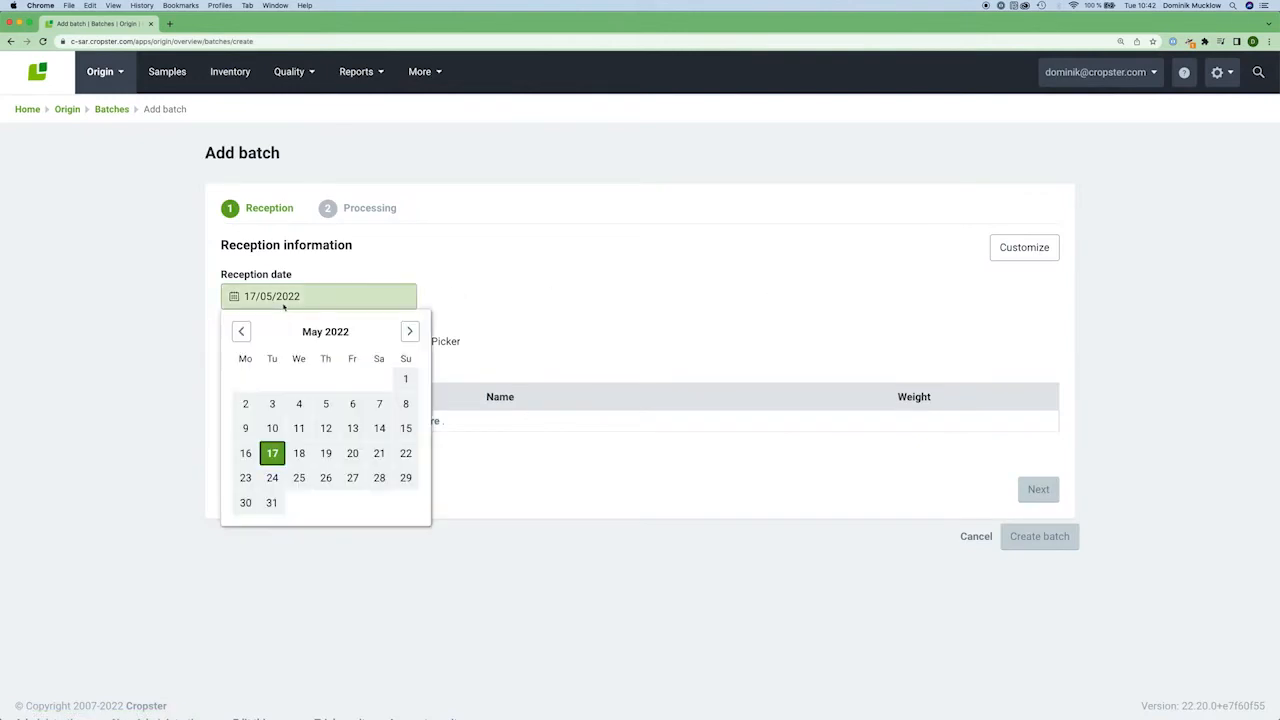
{"action": "left_click", "coordinate": [241, 332]}
{"action": "left_click", "coordinate": [241, 332]}
{"action": "left_click", "coordinate": [241, 332]}
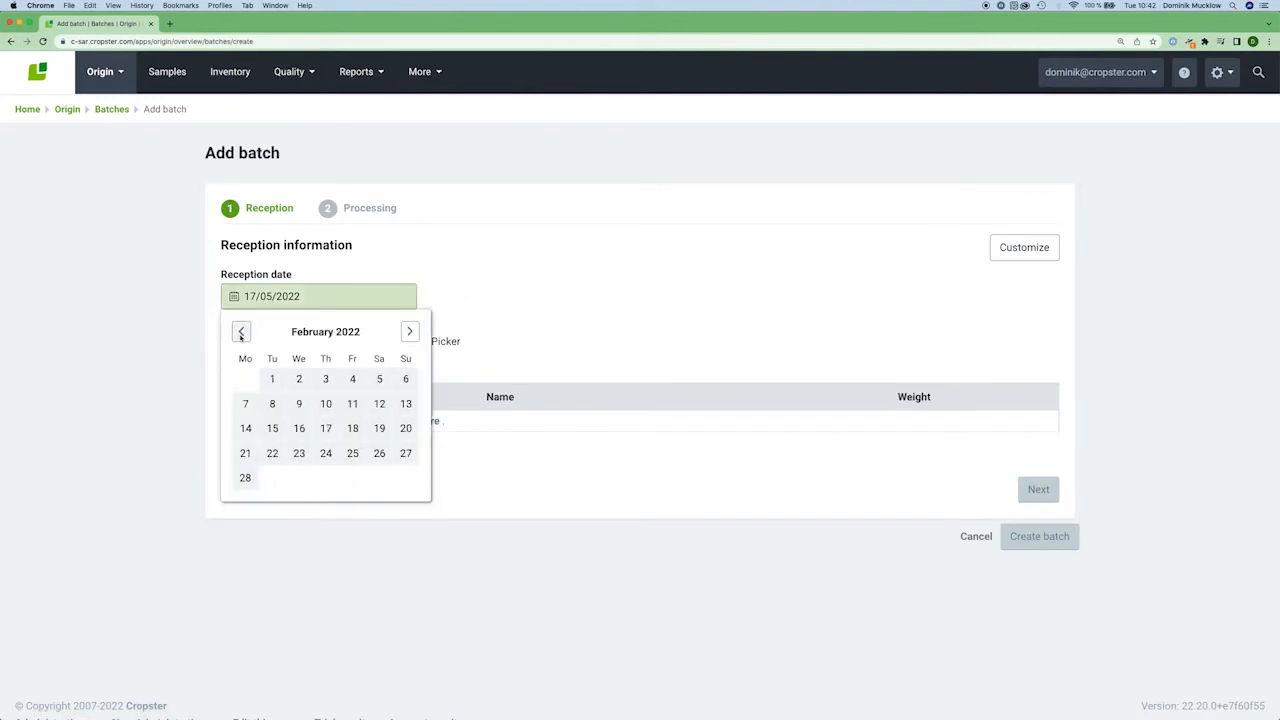
{"action": "left_click", "coordinate": [272, 403]}
Add one farm supplier found by searching with "h", enter a weight of 52199 kg, and continue to the processing information.
{"action": "left_click", "coordinate": [429, 421]}
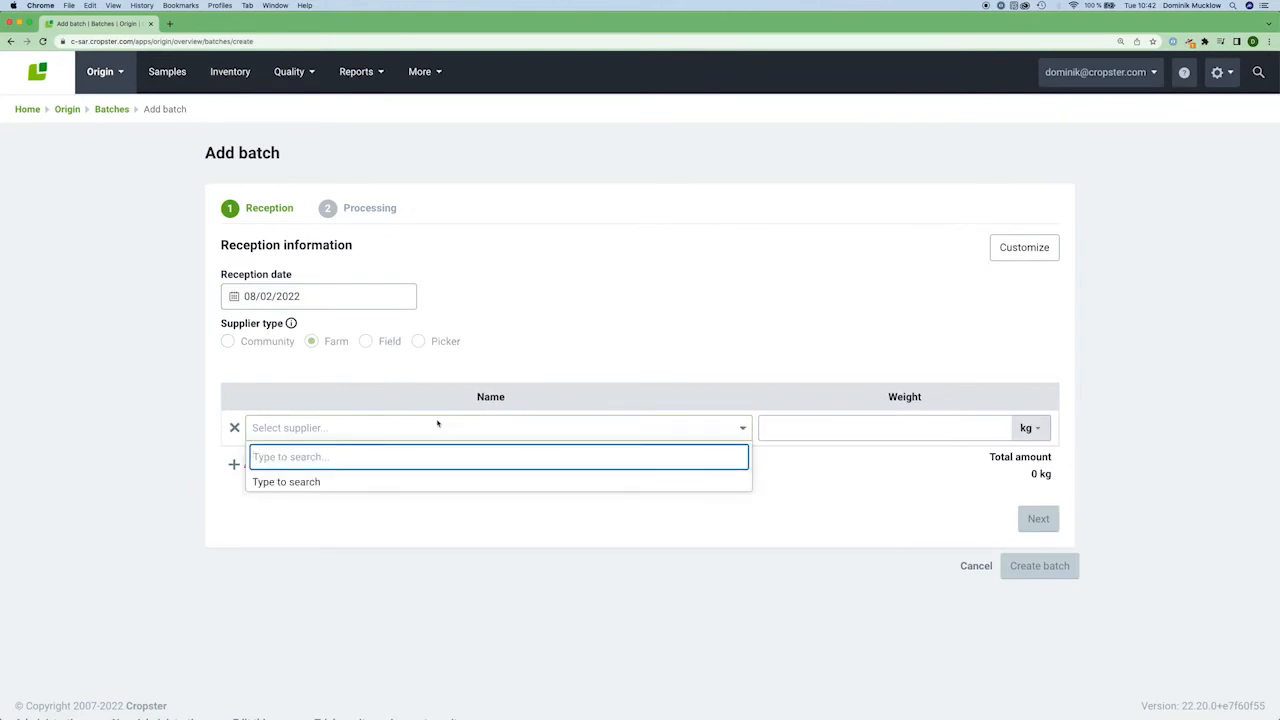
{"action": "type", "text": "h"}
{"action": "left_click", "coordinate": [381, 500]}
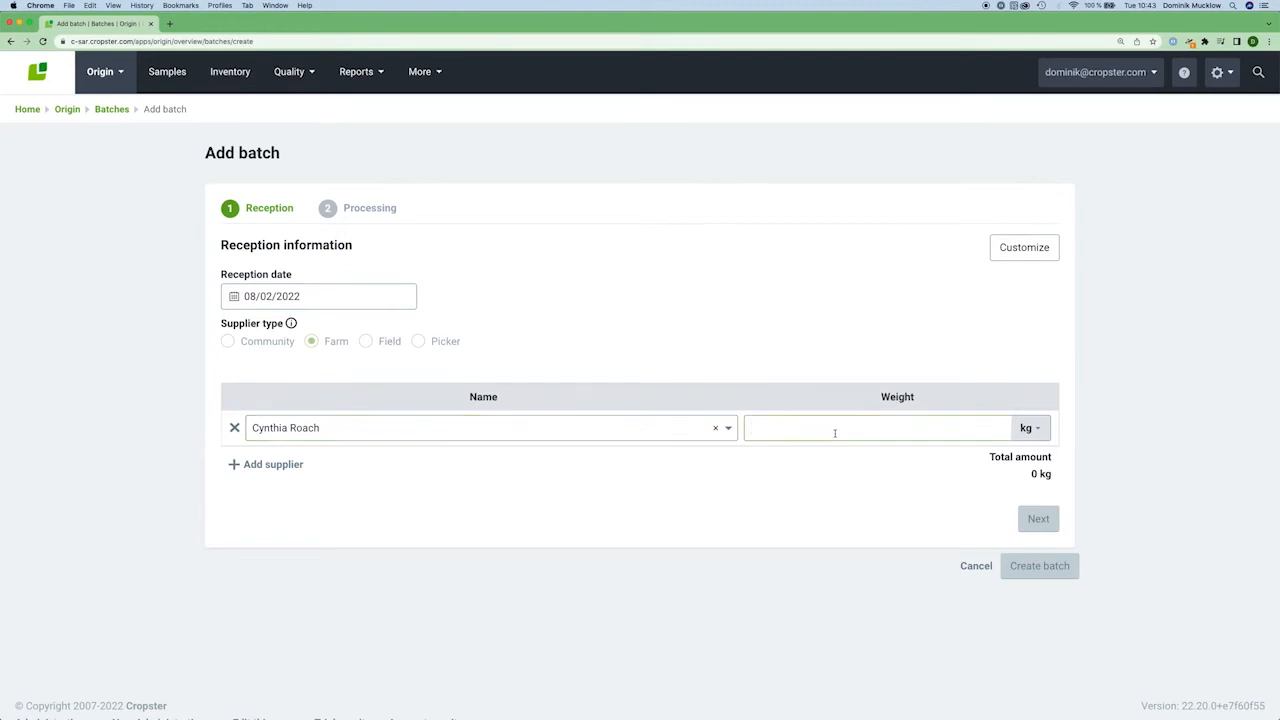
{"action": "type", "text": "52"}
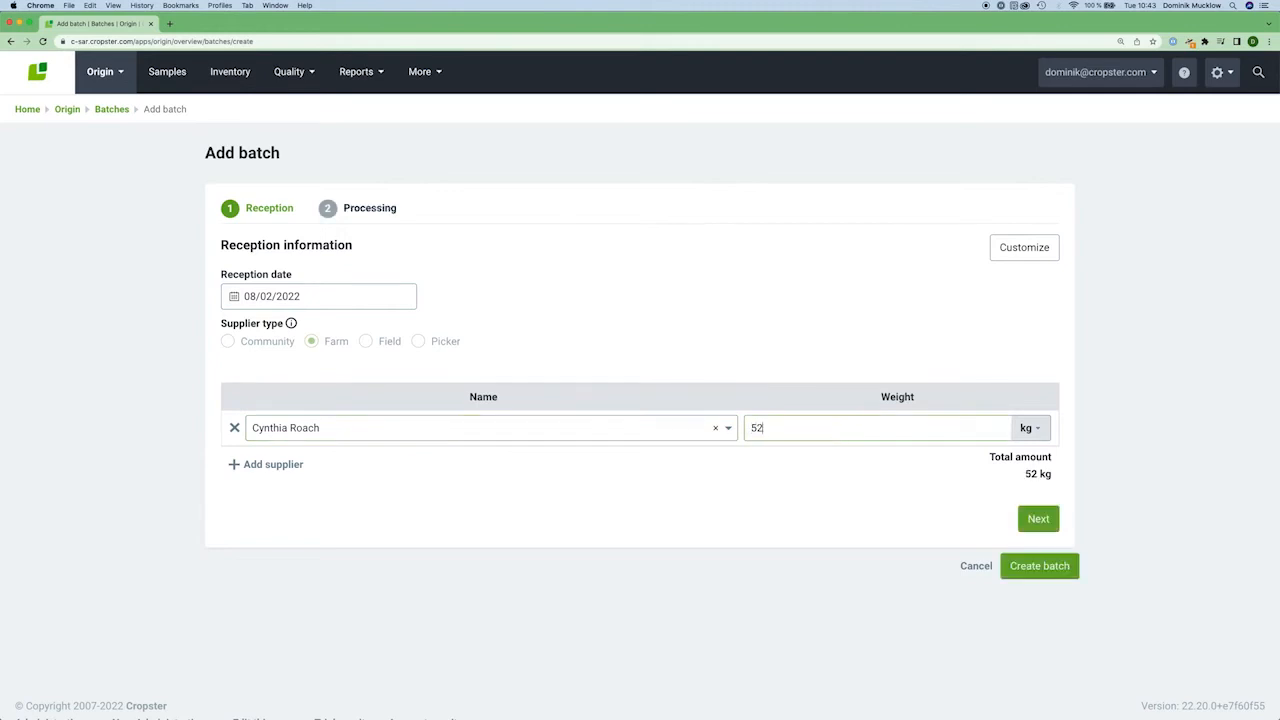
{"action": "type", "text": "199"}
{"action": "left_click", "coordinate": [1040, 520]}
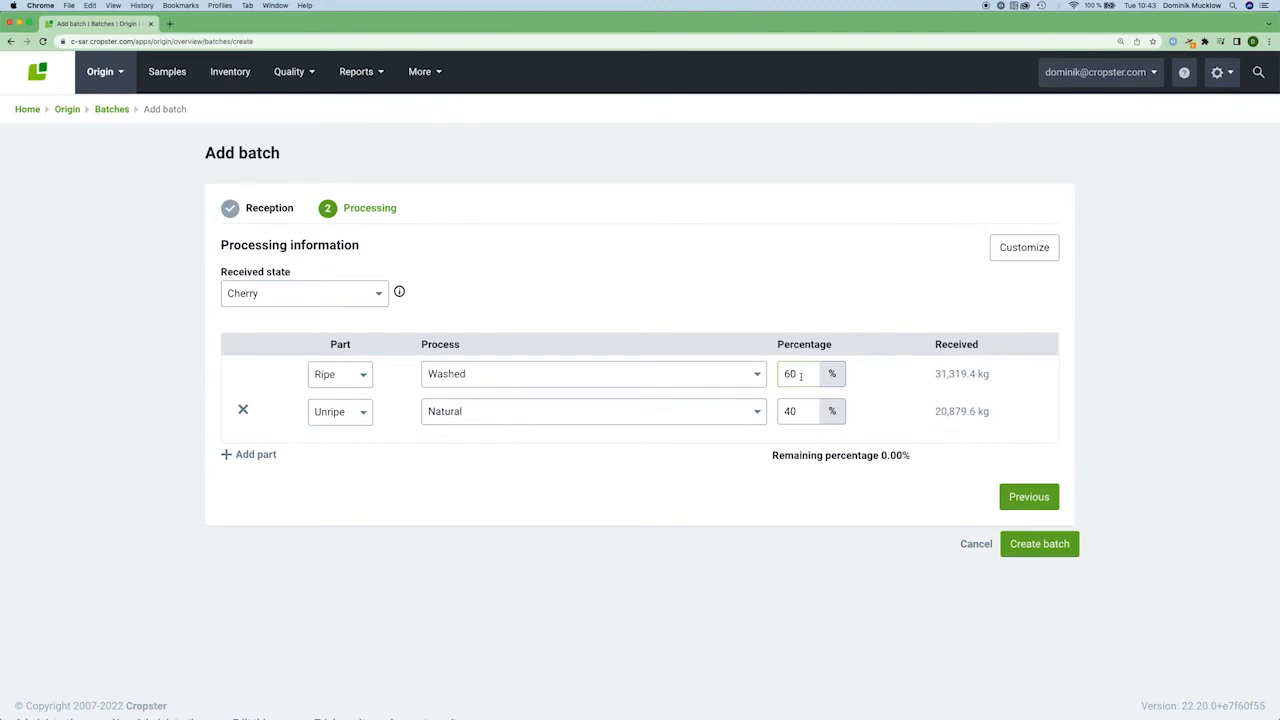
Set the percentages to 65% for the Ripe part and 35% for the Unripe part, and create the batch.
{"action": "left_click_drag", "start_coordinate": [800, 376], "coordinate": [782, 373]}
{"action": "type", "text": "65"}
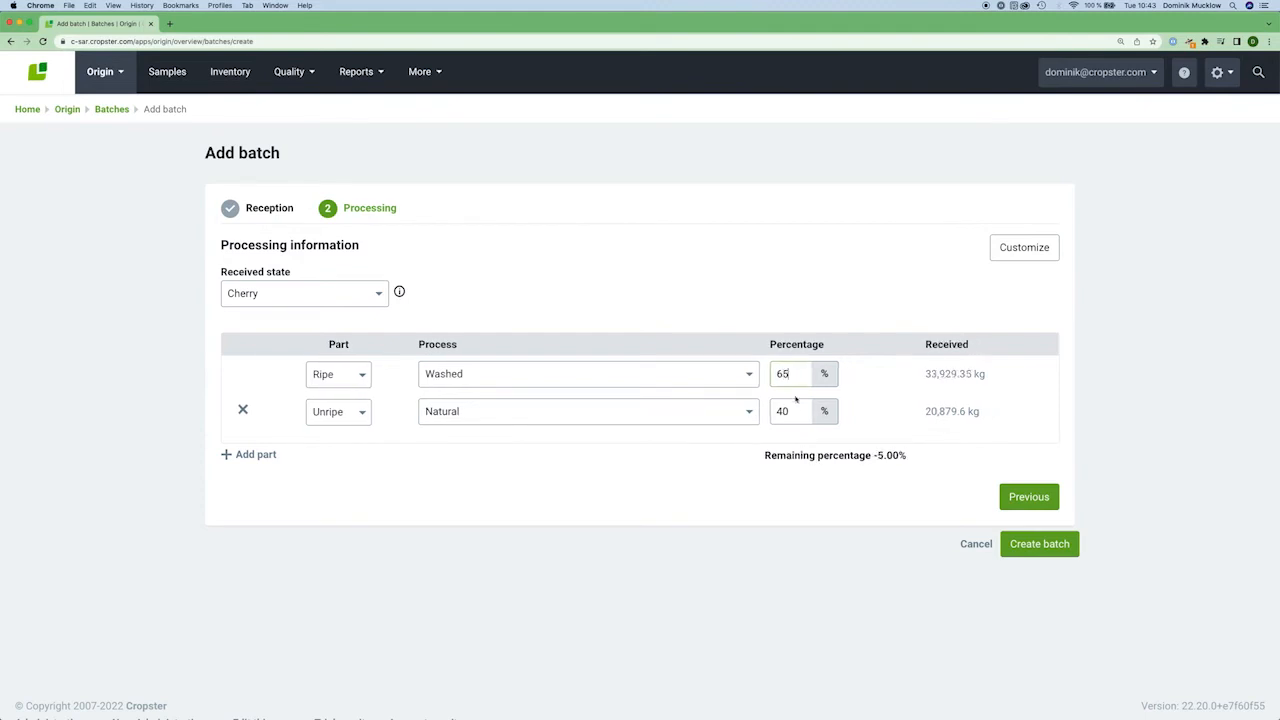
{"action": "left_click", "coordinate": [797, 412]}
{"action": "key", "text": "BackSpace"}
{"action": "key", "text": "BackSpace"}
{"action": "type", "text": "35"}
{"action": "left_click", "coordinate": [1040, 550]}
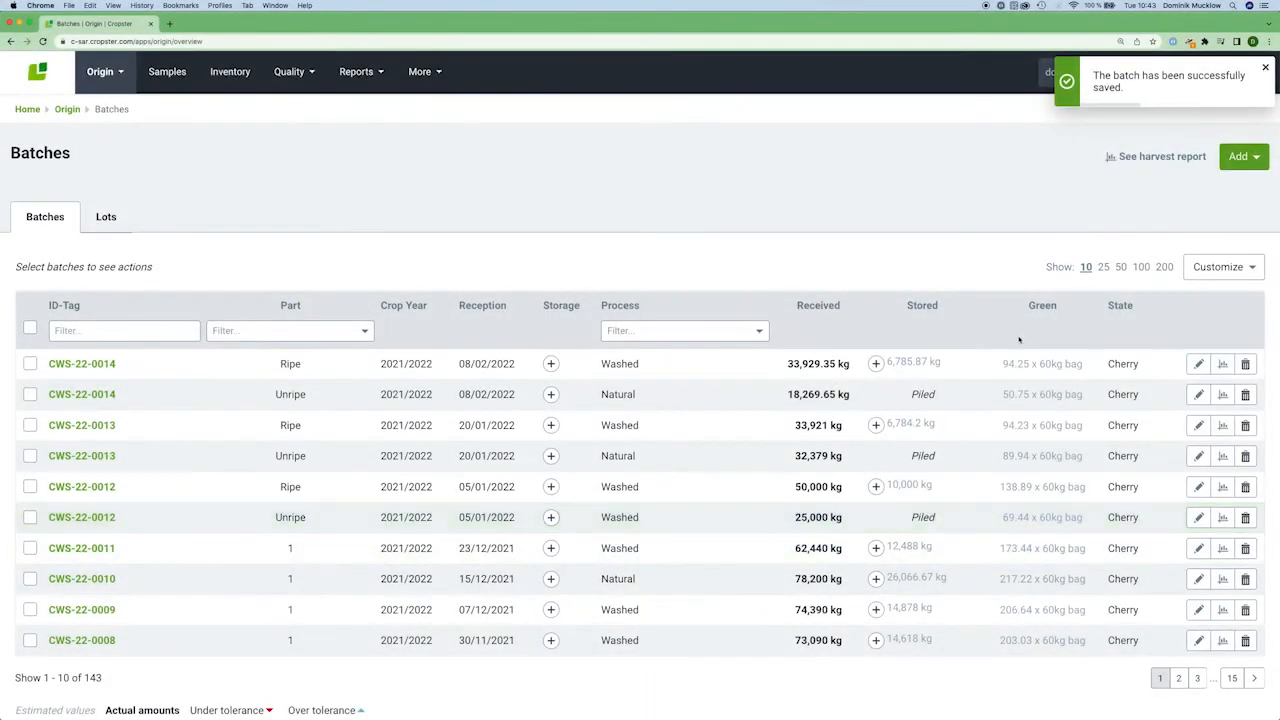
Return to the processing section of the origin settings and choose Separation by supplier as the coffee separation method.
{"action": "left_click", "coordinate": [1265, 68]}
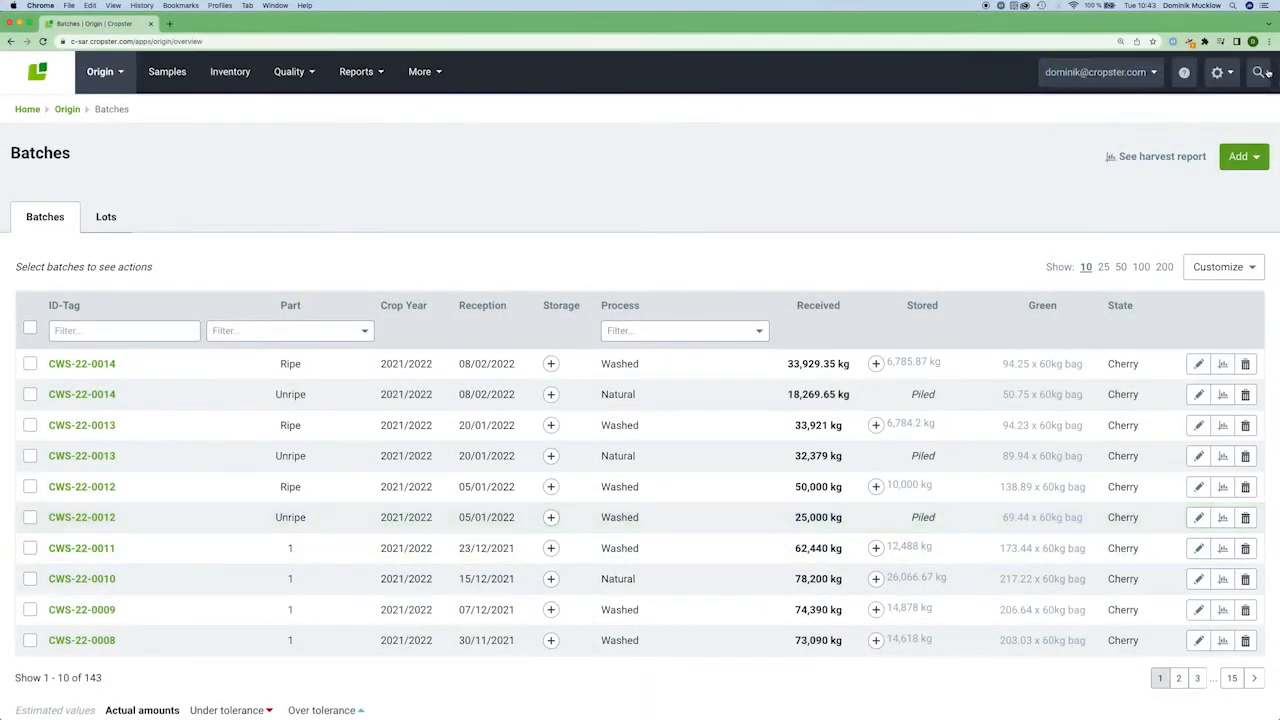
{"action": "left_click", "coordinate": [1220, 72]}
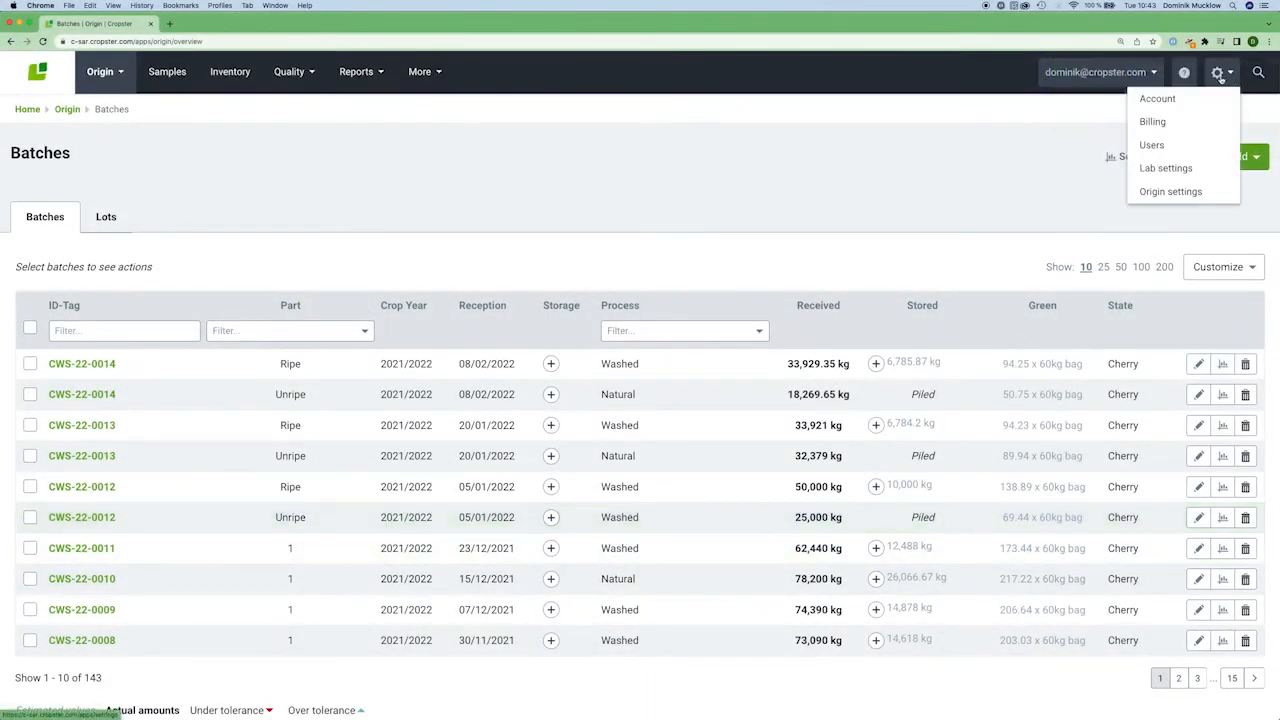
{"action": "left_click", "coordinate": [1170, 191]}
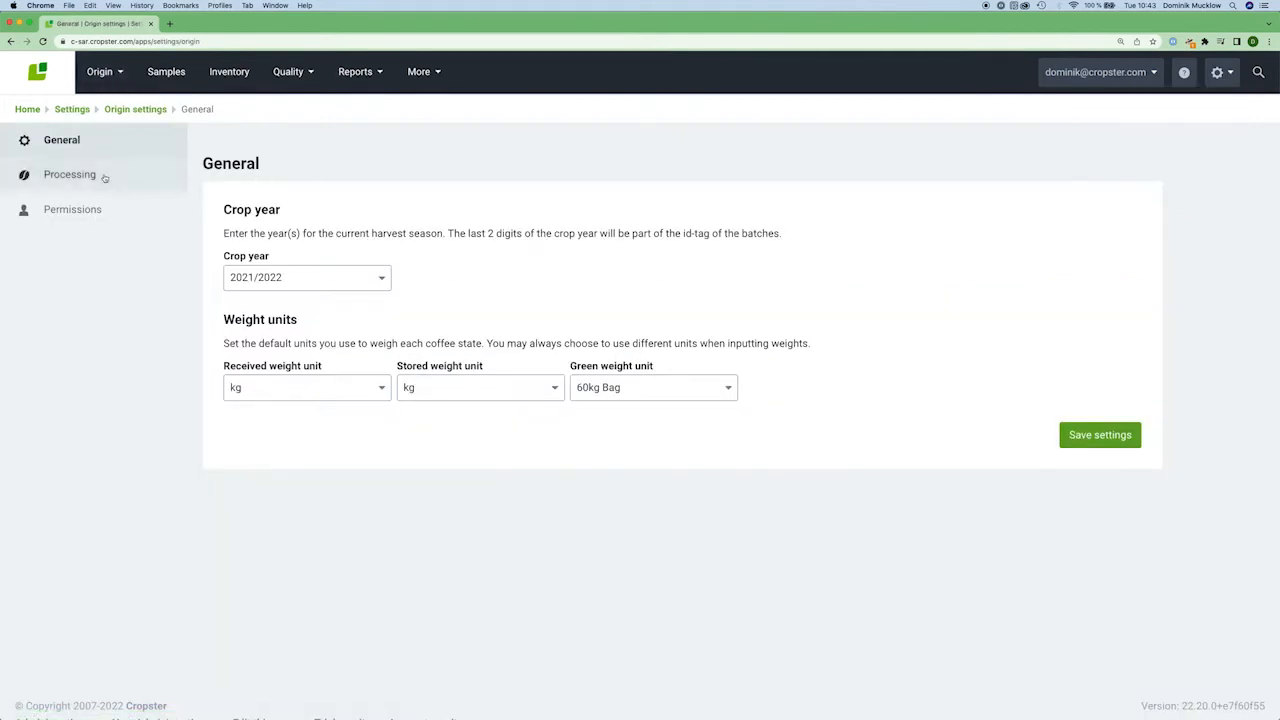
{"action": "left_click", "coordinate": [70, 174]}
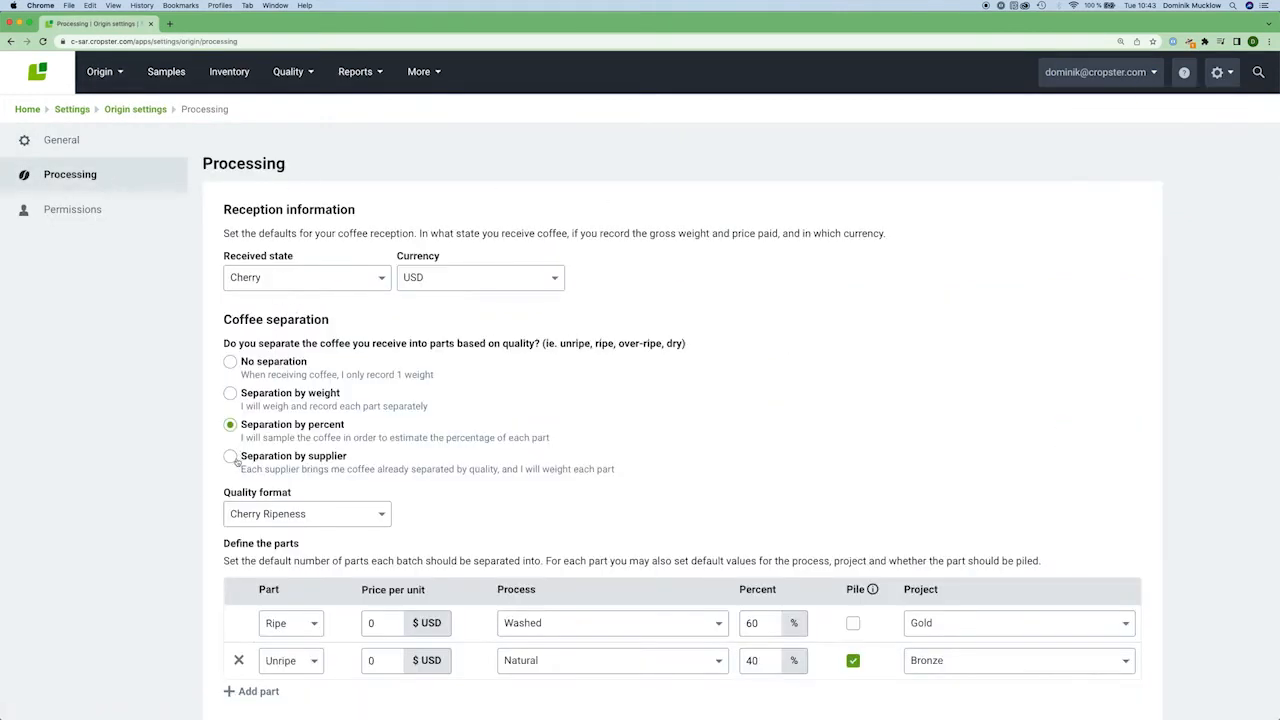
{"action": "left_click", "coordinate": [231, 456]}
{"action": "scroll", "coordinate": [627, 389], "scroll_direction": "down", "scroll_amount": 3}
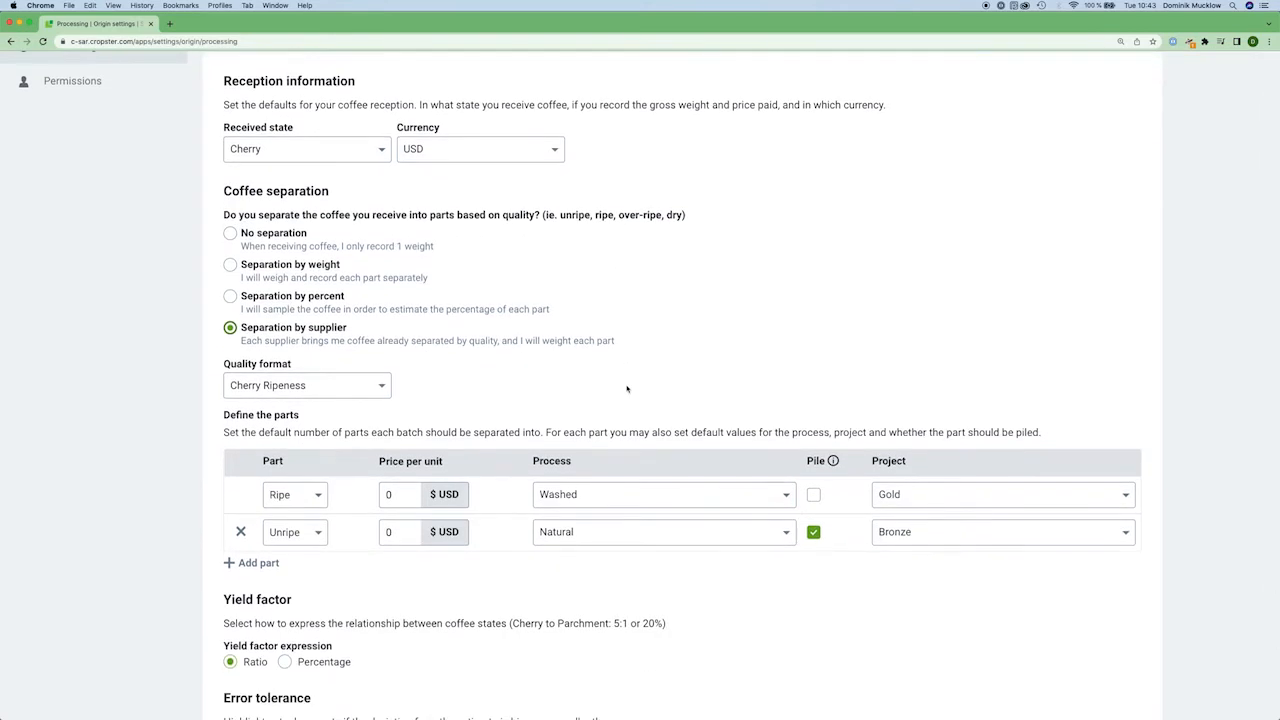
{"action": "scroll", "coordinate": [627, 389], "scroll_direction": "down", "scroll_amount": 1}
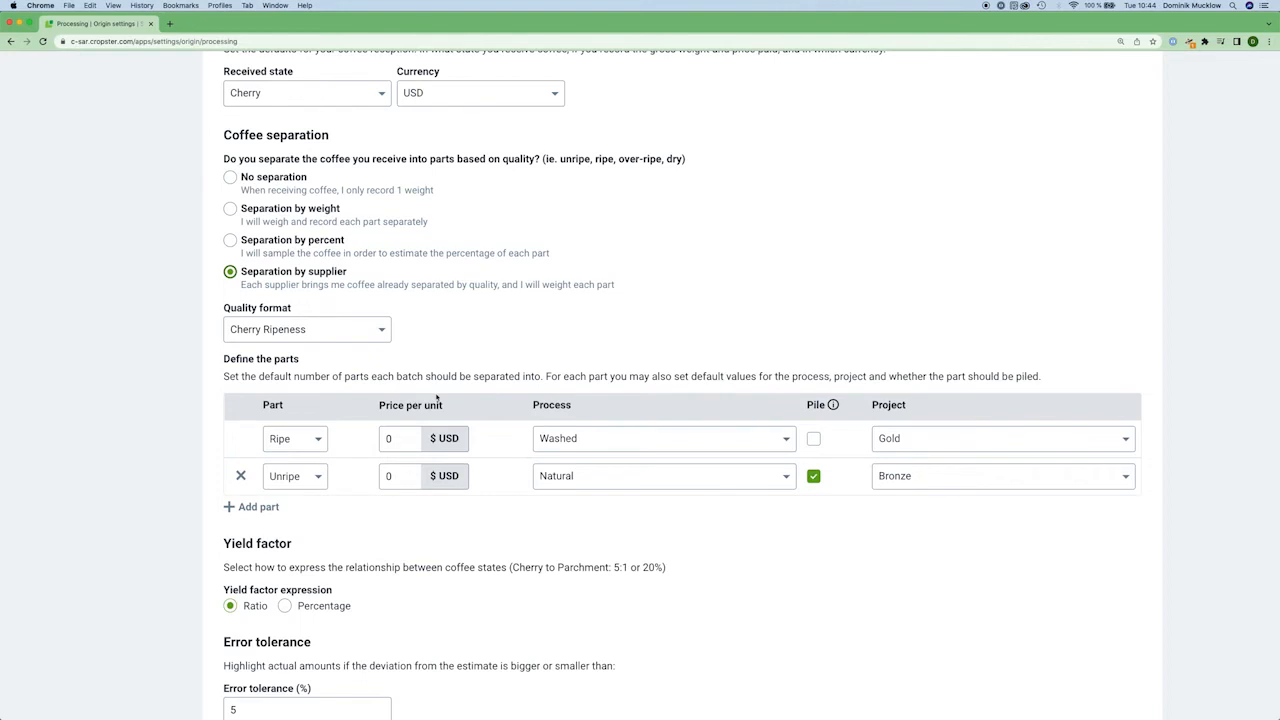
Set the default price per unit to 1.5 USD for Ripe and 0.75 USD for Unripe, and save the settings.
{"action": "left_click", "coordinate": [395, 437]}
{"action": "key", "text": "BackSpace"}
{"action": "type", "text": "1.5"}
{"action": "left_click", "coordinate": [389, 476]}
{"action": "key", "text": "BackSpace"}
{"action": "type", "text": "0.75"}
{"action": "scroll", "coordinate": [695, 450], "scroll_direction": "down", "scroll_amount": 3}
{"action": "left_click", "coordinate": [1086, 627]}
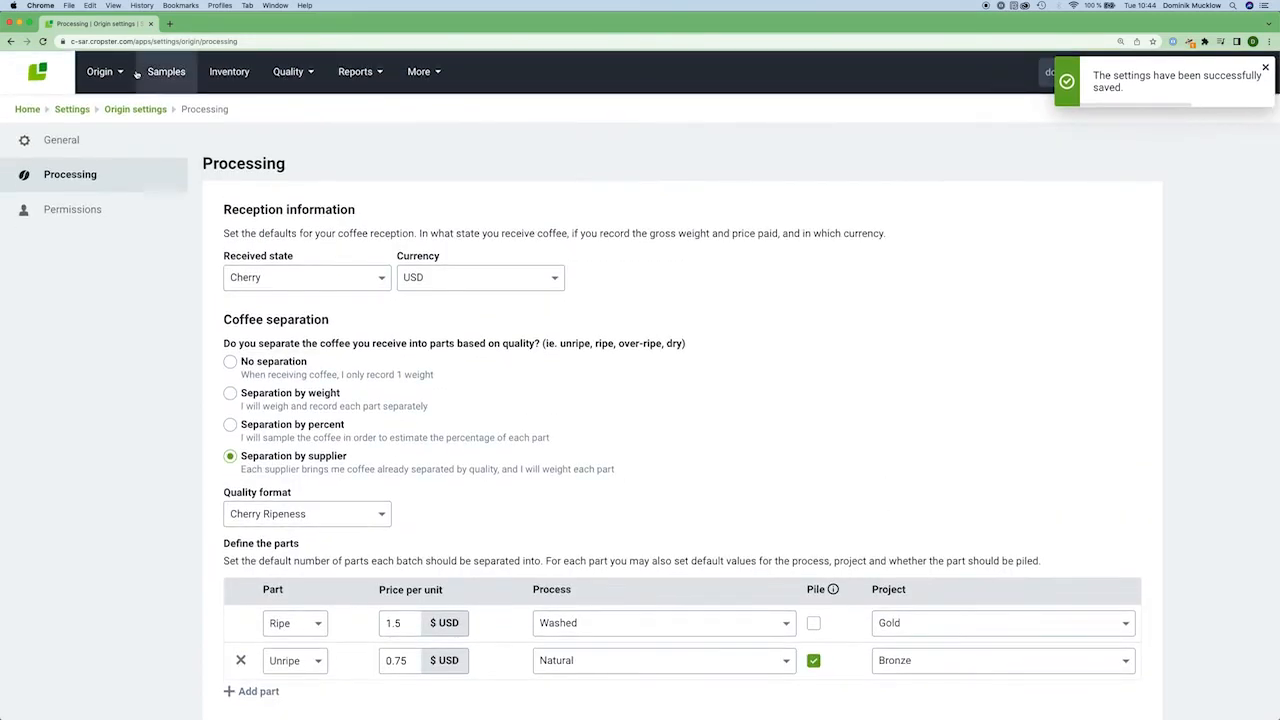
Start another batch from the Origin batches overview and set its reception date to 17 February 2022.
{"action": "mouse_move", "coordinate": [100, 72]}
{"action": "left_click", "coordinate": [105, 107]}
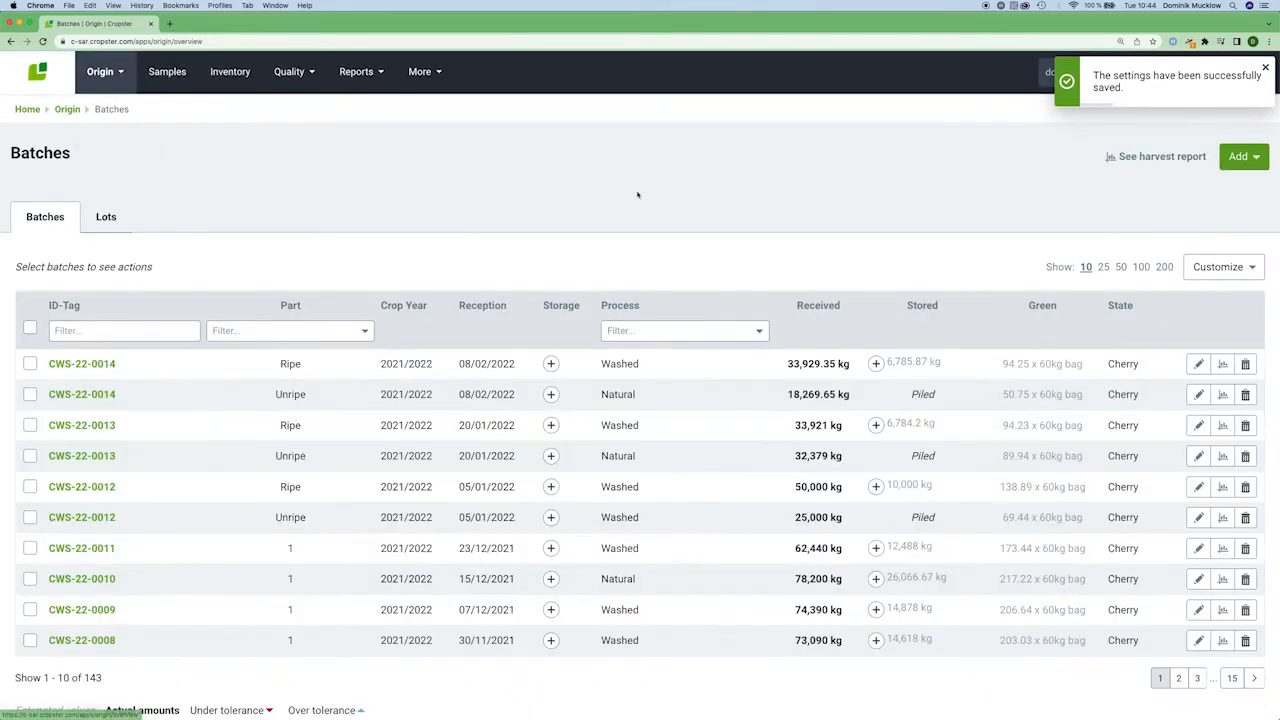
{"action": "left_click", "coordinate": [1240, 158]}
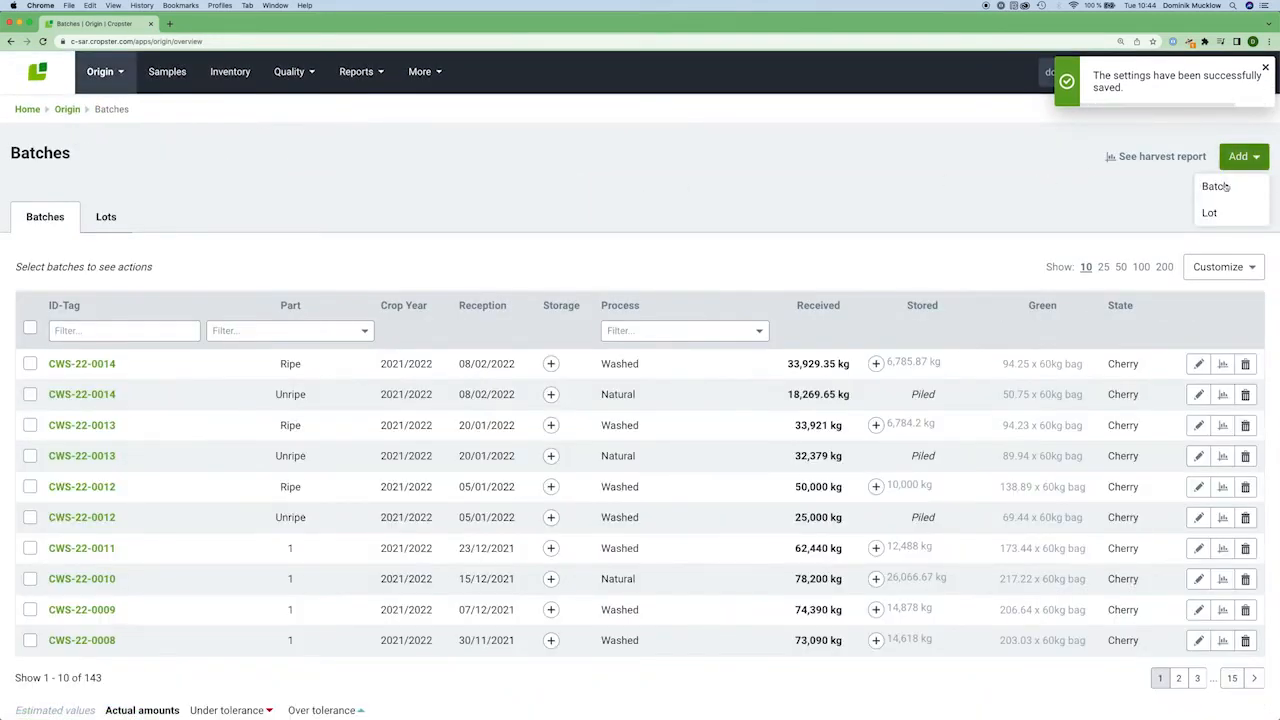
{"action": "left_click", "coordinate": [1220, 185]}
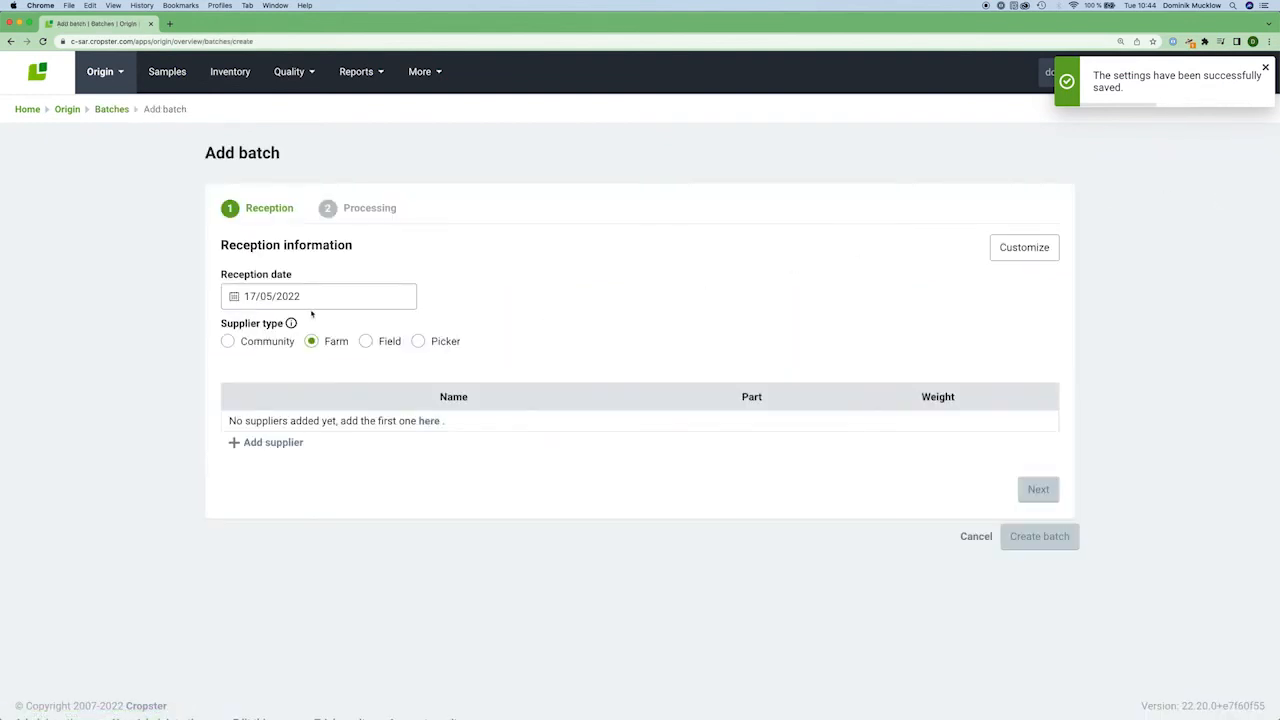
{"action": "left_click", "coordinate": [305, 300]}
{"action": "left_click", "coordinate": [242, 331]}
{"action": "left_click", "coordinate": [242, 331]}
{"action": "left_click", "coordinate": [242, 331]}
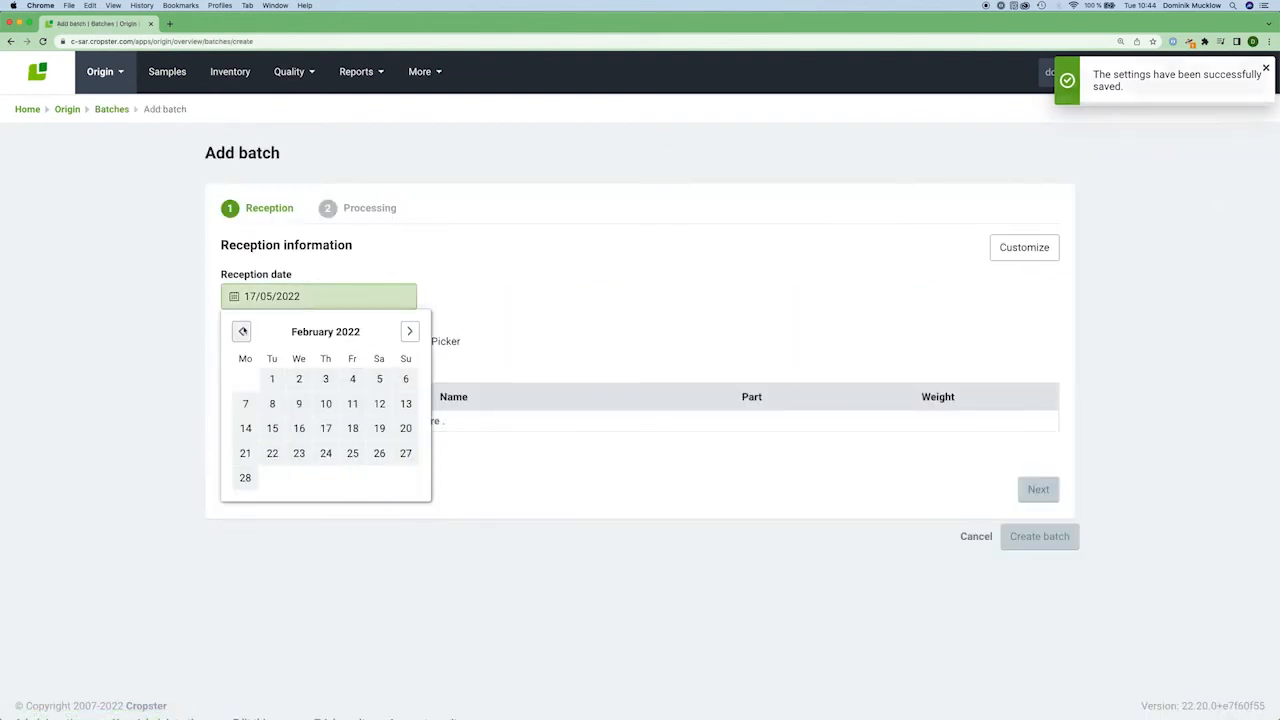
{"action": "left_click", "coordinate": [325, 428]}
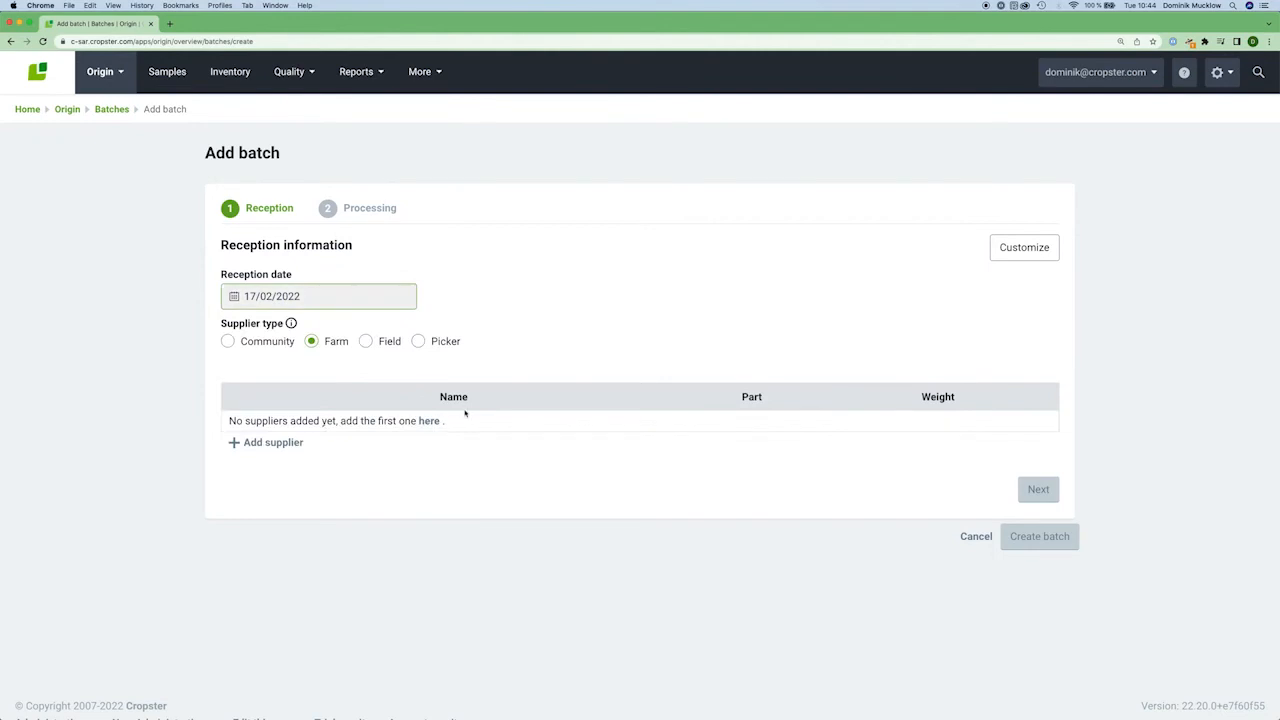
Add the first farm supplier to the batch, searching with "b" and selecting the second match.
{"action": "left_click", "coordinate": [429, 421]}
{"action": "left_click", "coordinate": [428, 430]}
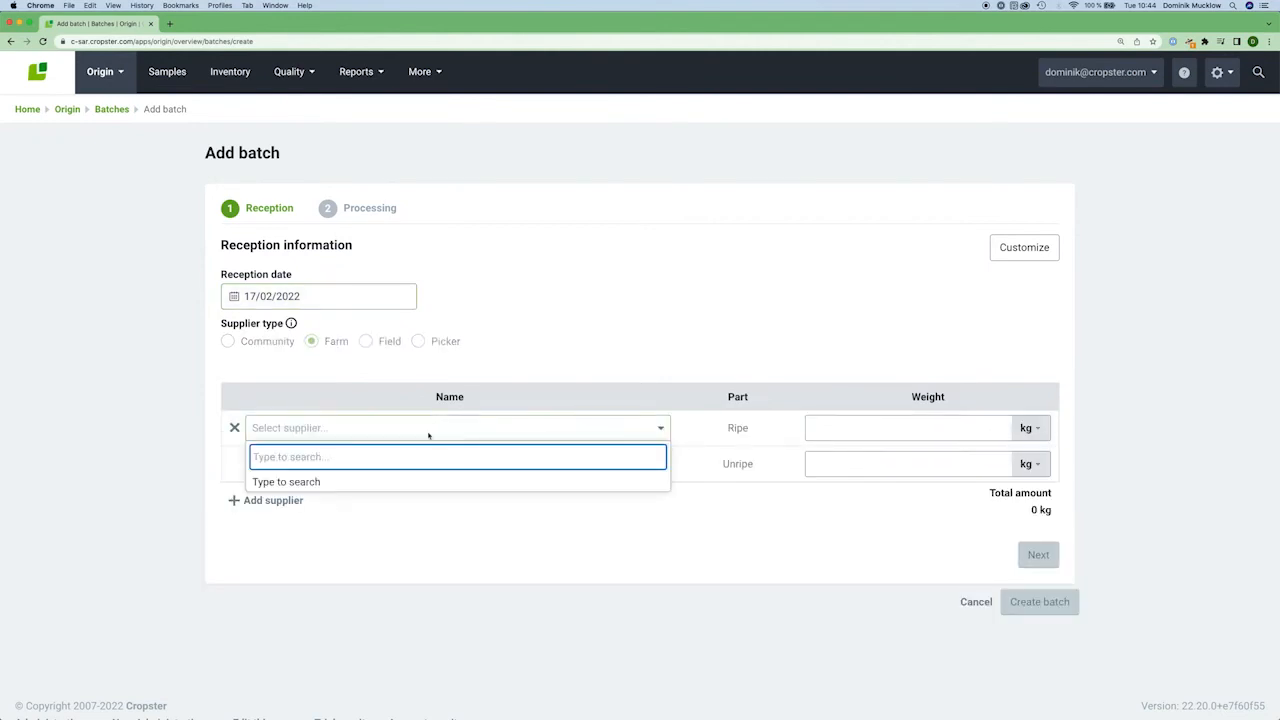
{"action": "type", "text": "b"}
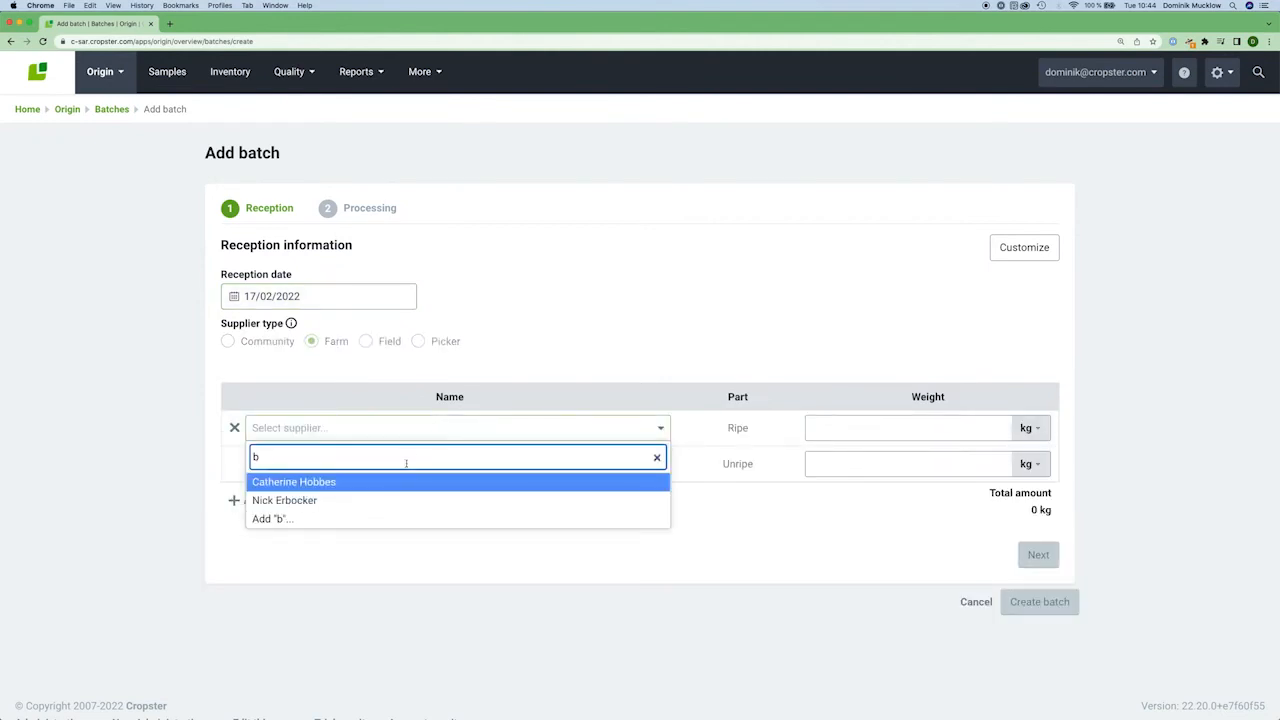
{"action": "left_click", "coordinate": [386, 501]}
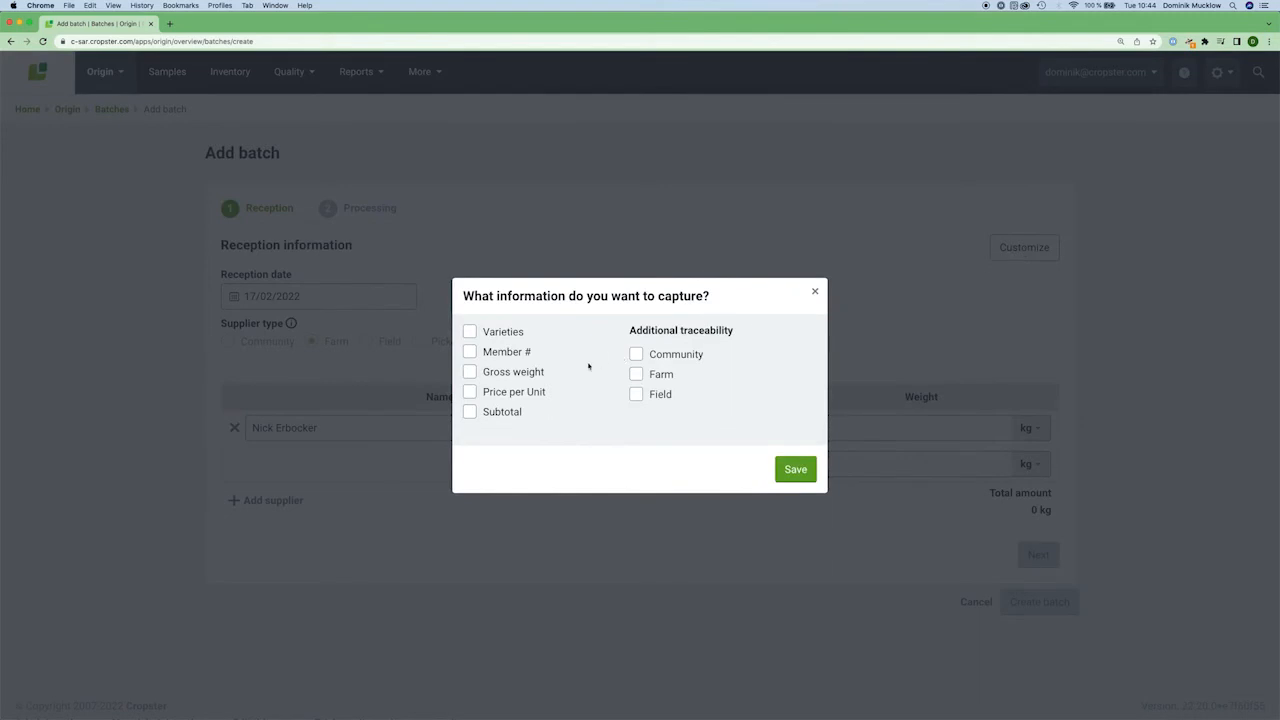
Customize the reception information to also capture Price per Unit and Subtotal, and save the selection.
{"action": "left_click", "coordinate": [484, 393]}
{"action": "left_click", "coordinate": [479, 412]}
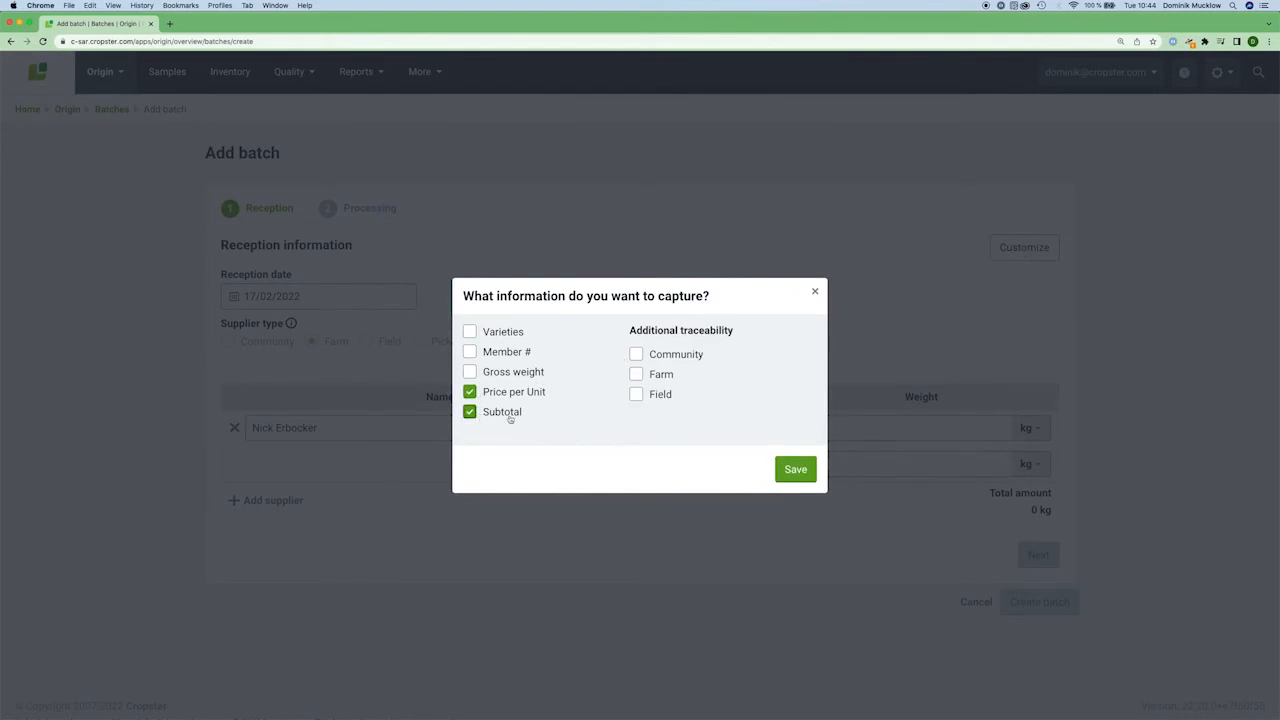
{"action": "left_click", "coordinate": [802, 470]}
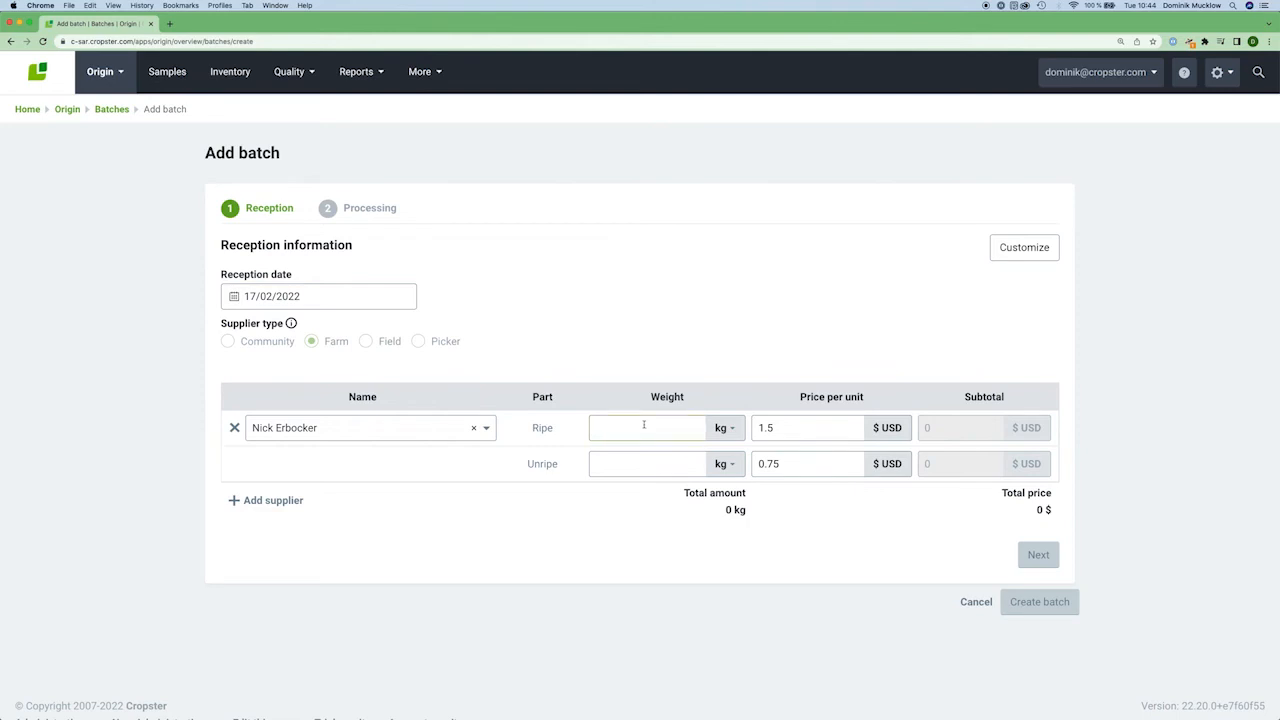
Enter the first supplier's weights as 32000 kg for Ripe and 10211 kg for Unripe.
{"action": "type", "text": "32000"}
{"action": "left_click", "coordinate": [660, 464]}
{"action": "type", "text": "10211"}
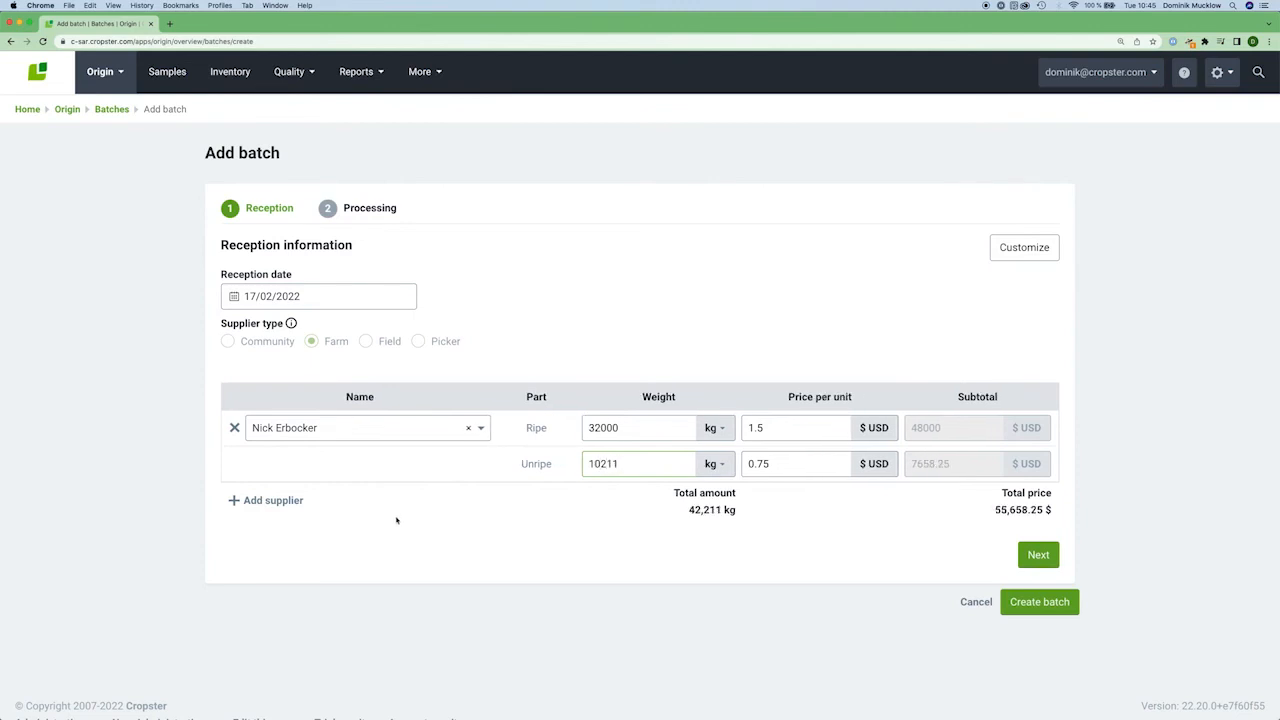
Add a second farm supplier to the batch, searching with "b" and selecting the first match.
{"action": "left_click", "coordinate": [272, 500]}
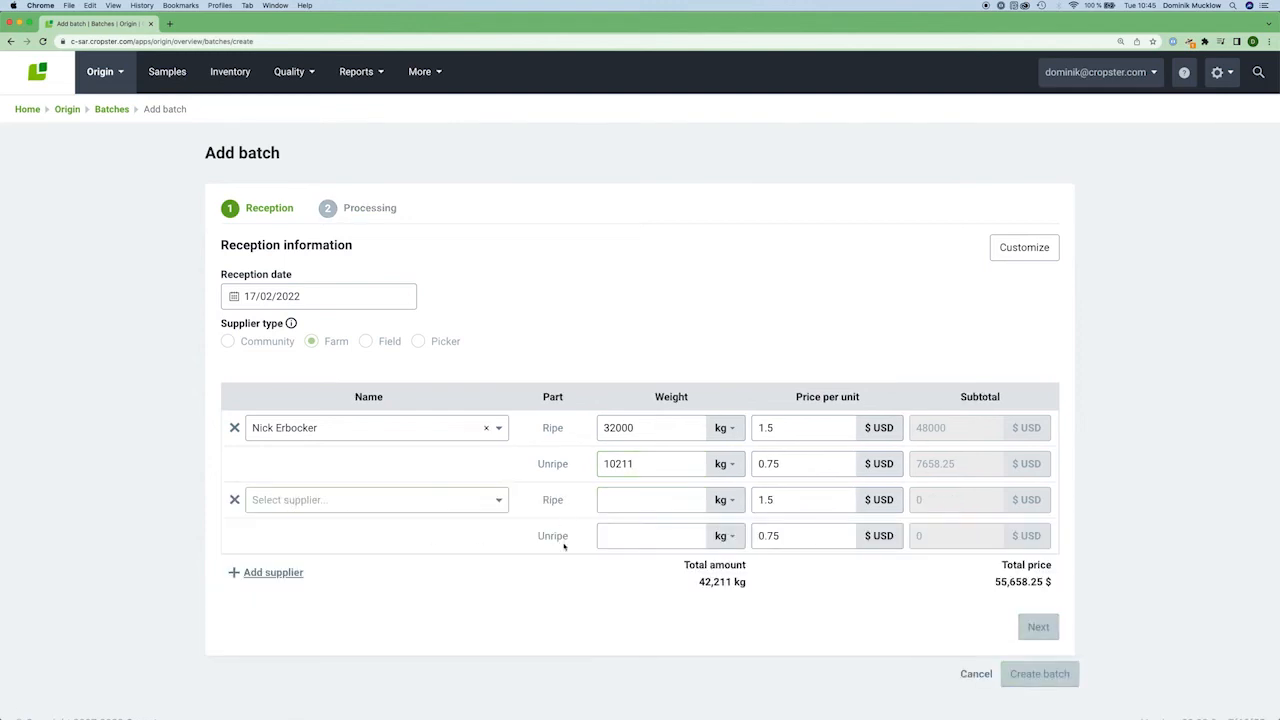
{"action": "left_click", "coordinate": [412, 501]}
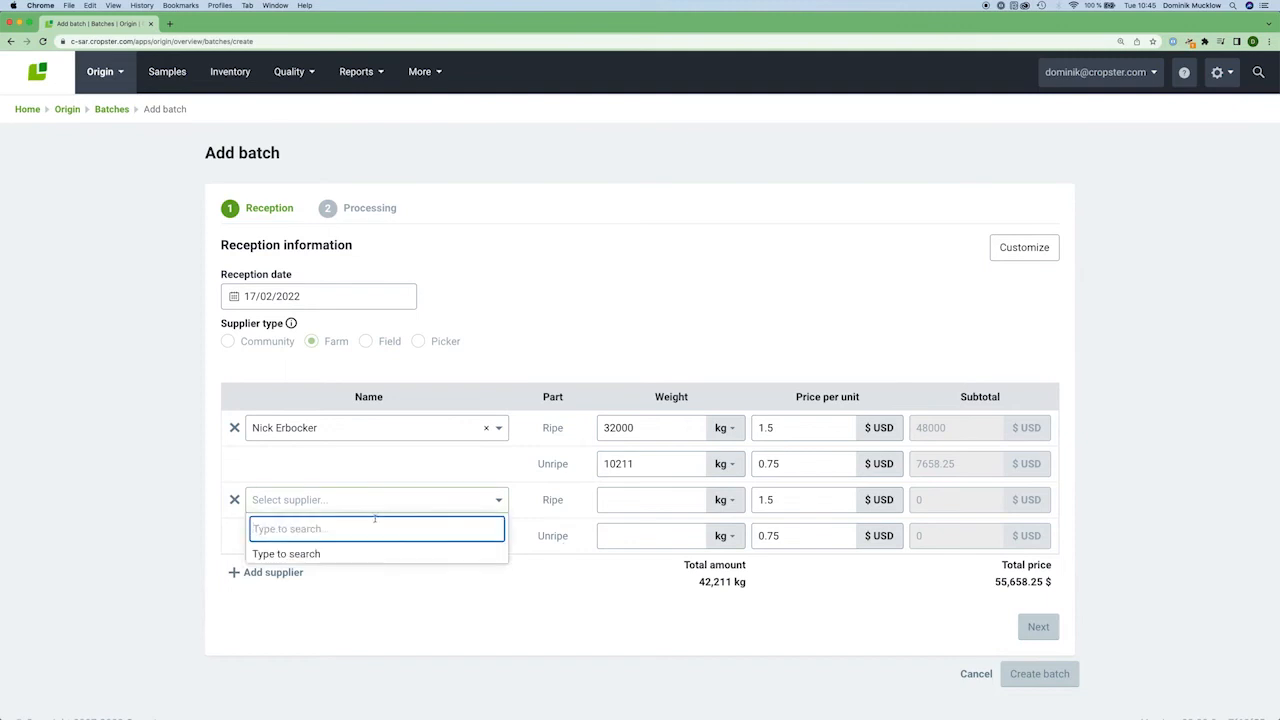
{"action": "type", "text": "b"}
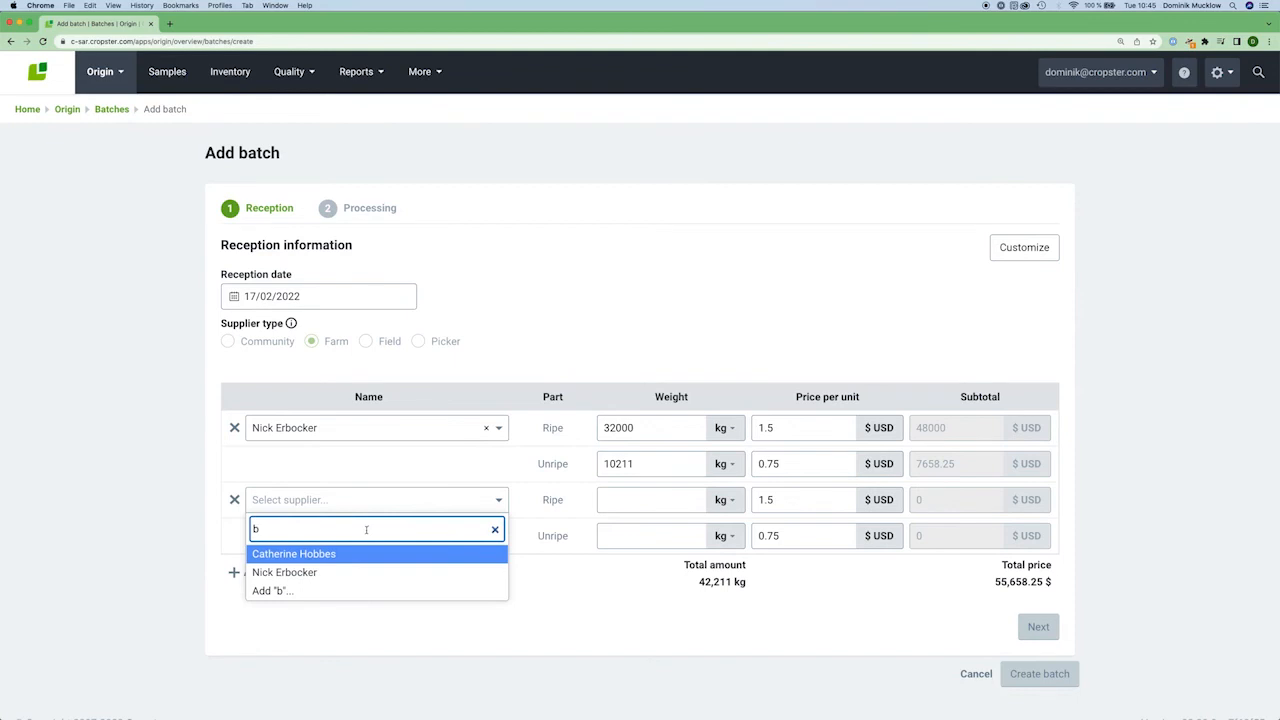
{"action": "left_click", "coordinate": [358, 553]}
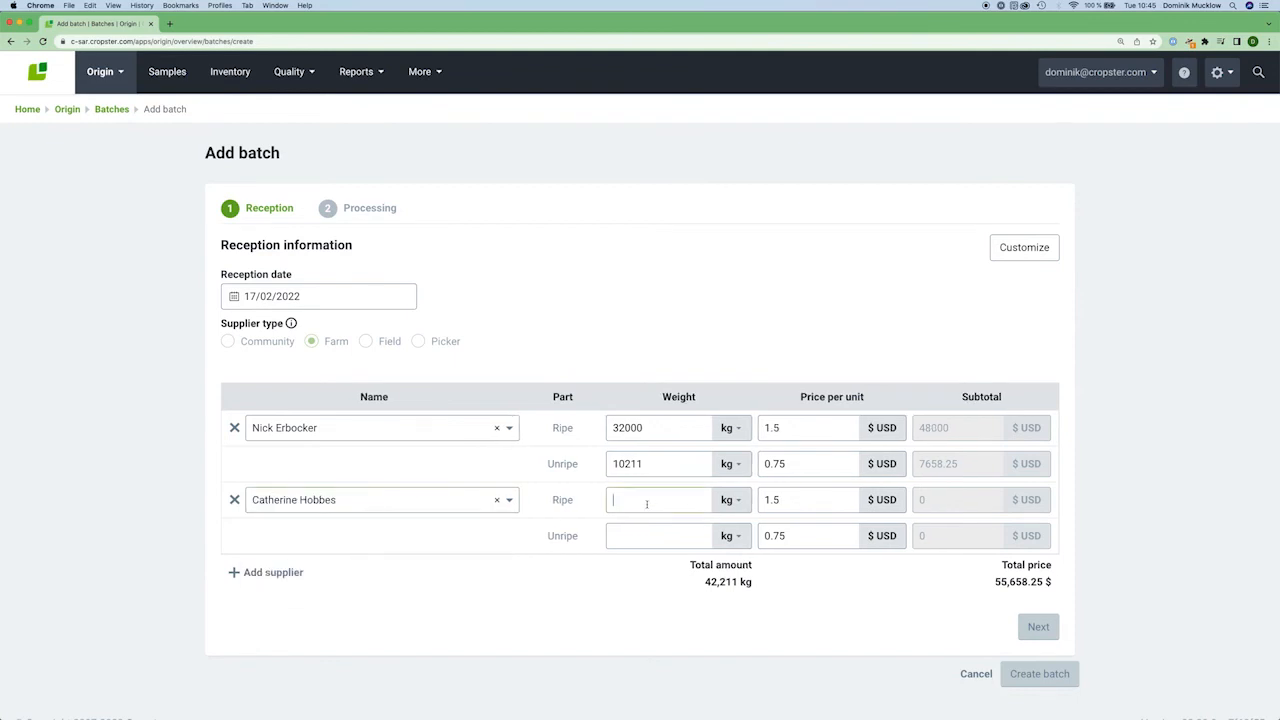
Enter the second supplier's weights as 21991 kg for Ripe and 5400 kg for Unripe, and create the batch with the prefilled processing information.
{"action": "type", "text": "21991"}
{"action": "left_click", "coordinate": [654, 543]}
{"action": "type", "text": "5400"}
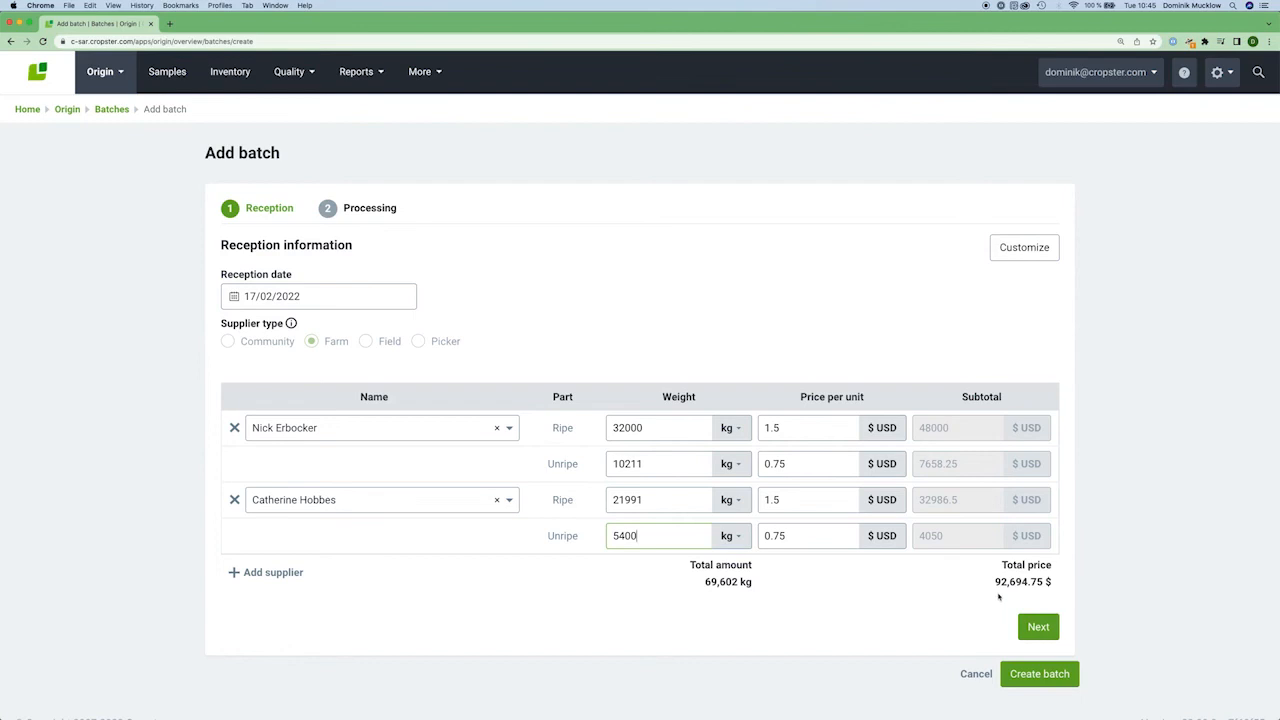
{"action": "left_click", "coordinate": [1040, 627]}
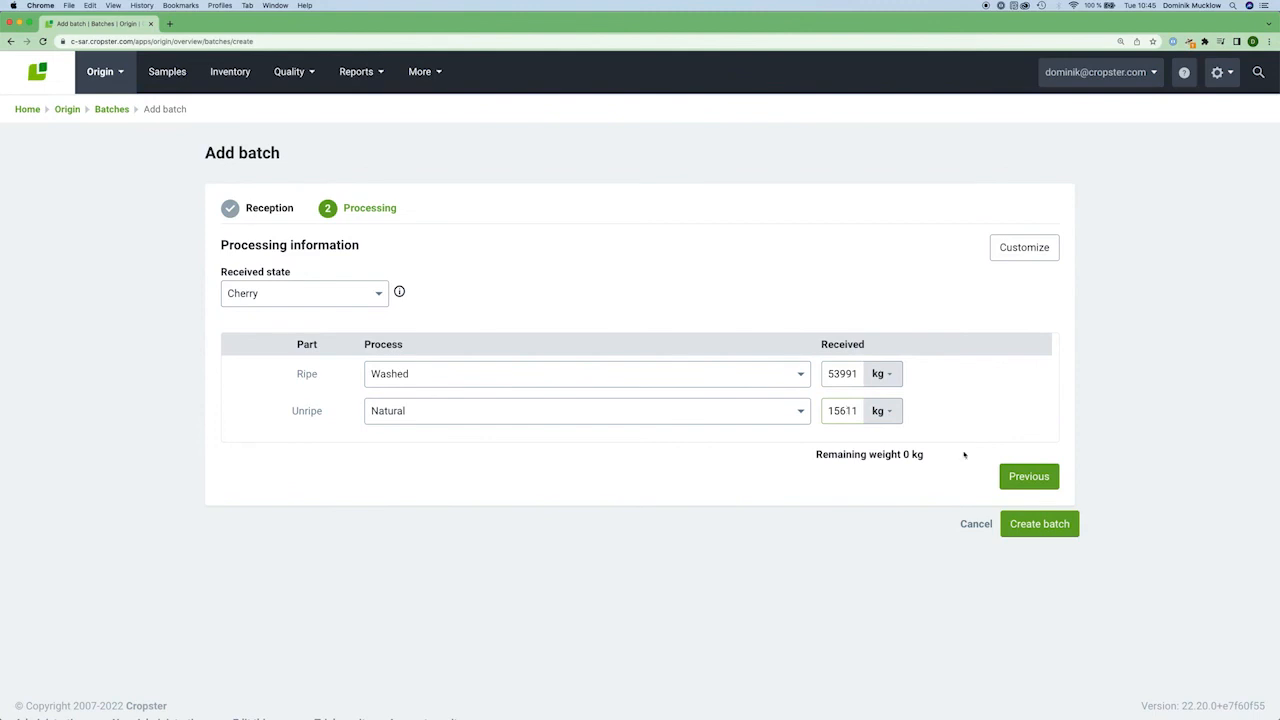
{"action": "left_click", "coordinate": [1047, 531]}
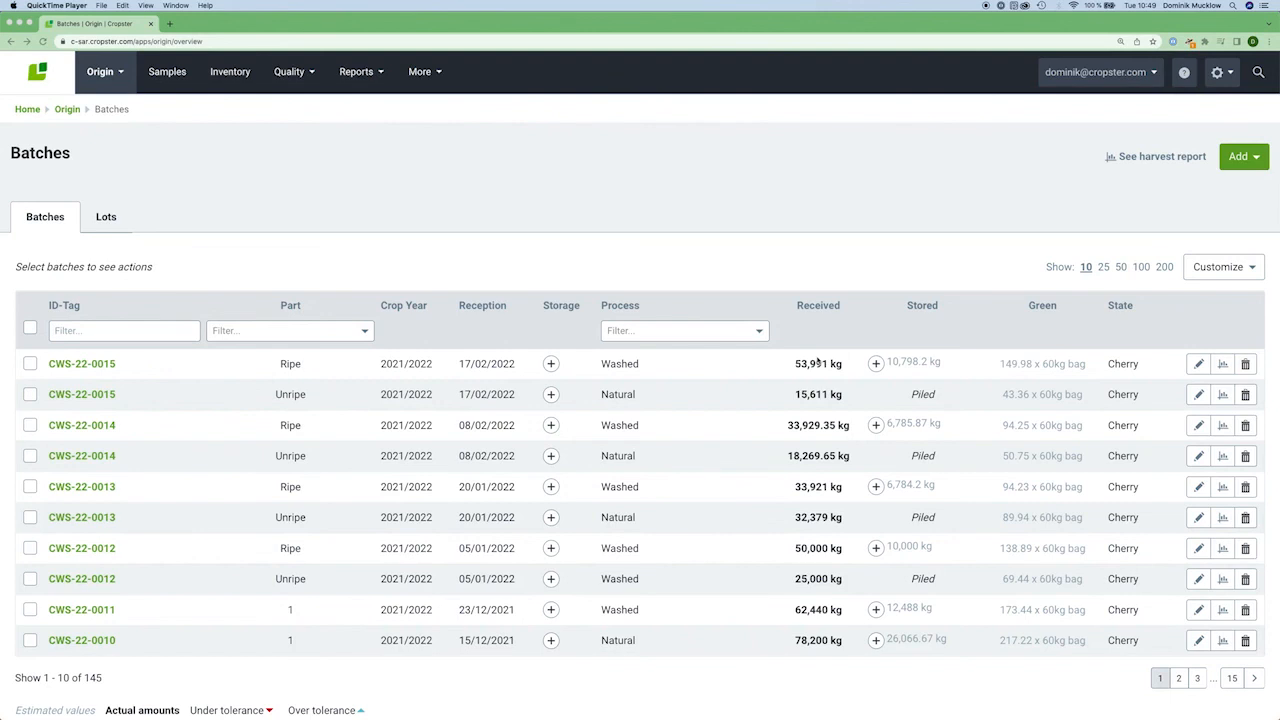
Open the details of batch CWS-22-0015 and review its processing information and supplier deliveries.
{"action": "left_click", "coordinate": [69, 366]}
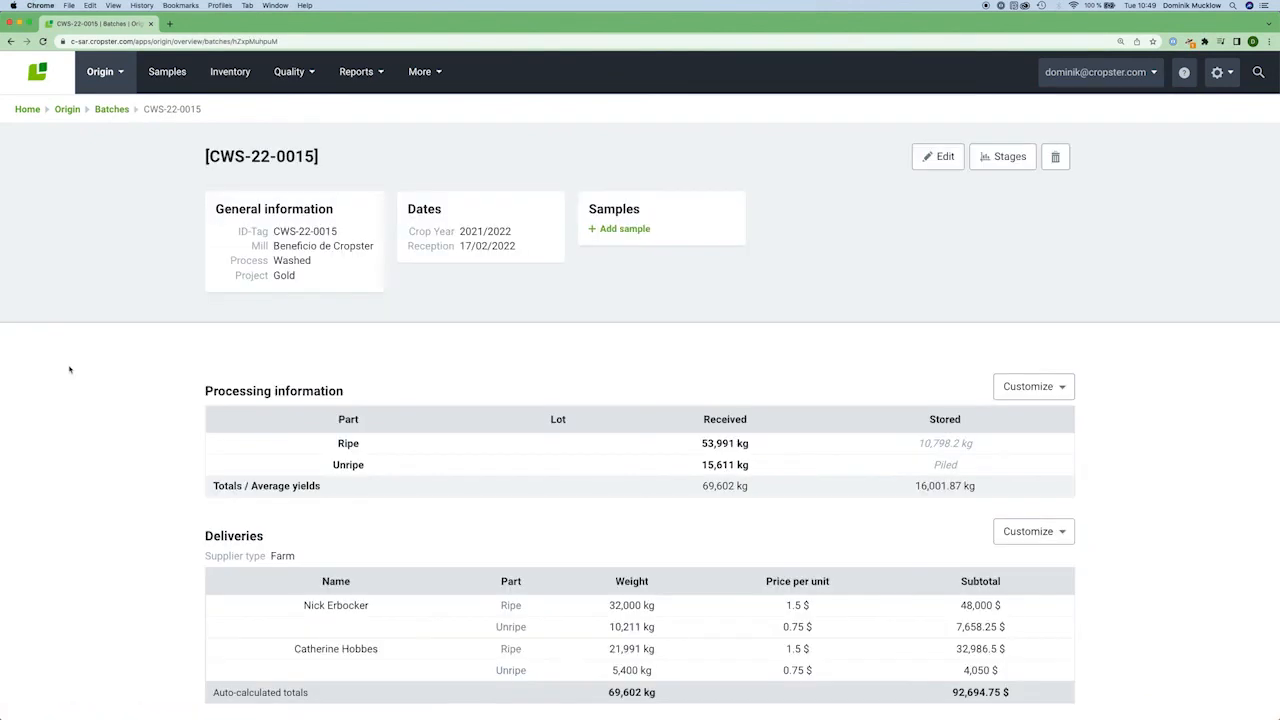
{"action": "scroll", "coordinate": [192, 424], "scroll_direction": "down", "scroll_amount": 2}
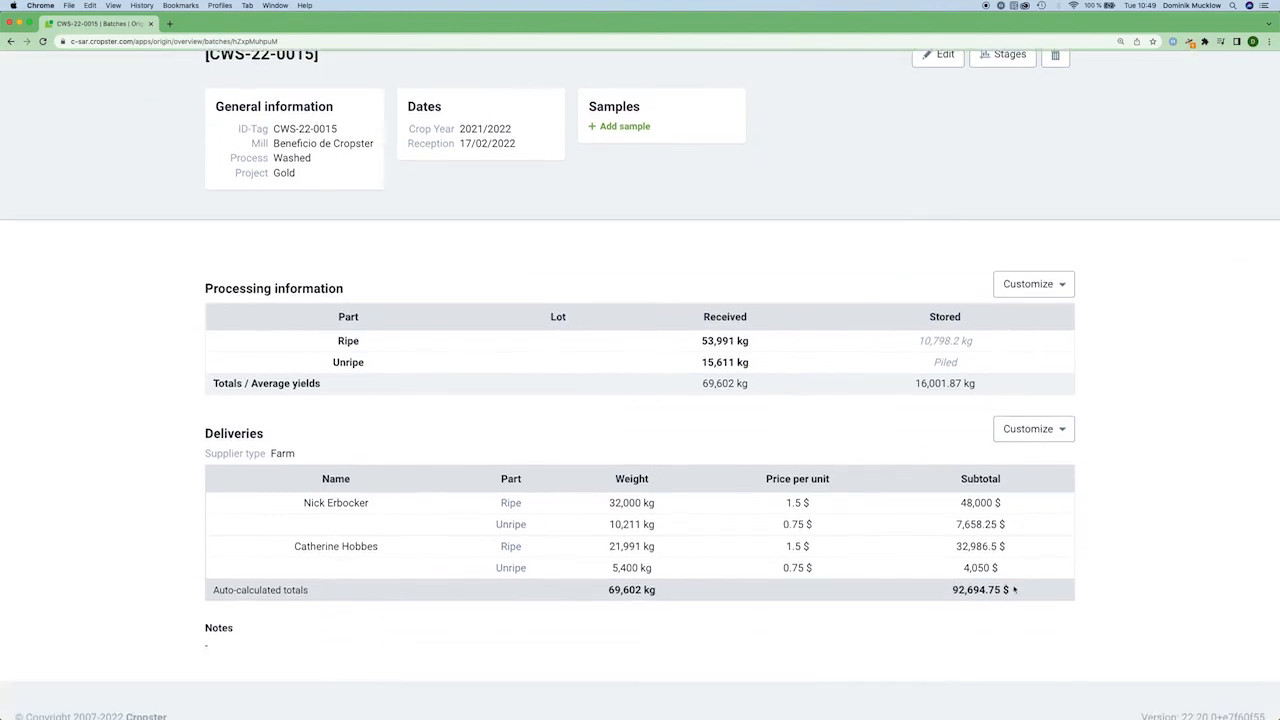
{"action": "scroll", "coordinate": [1029, 589], "scroll_direction": "up", "scroll_amount": 2}
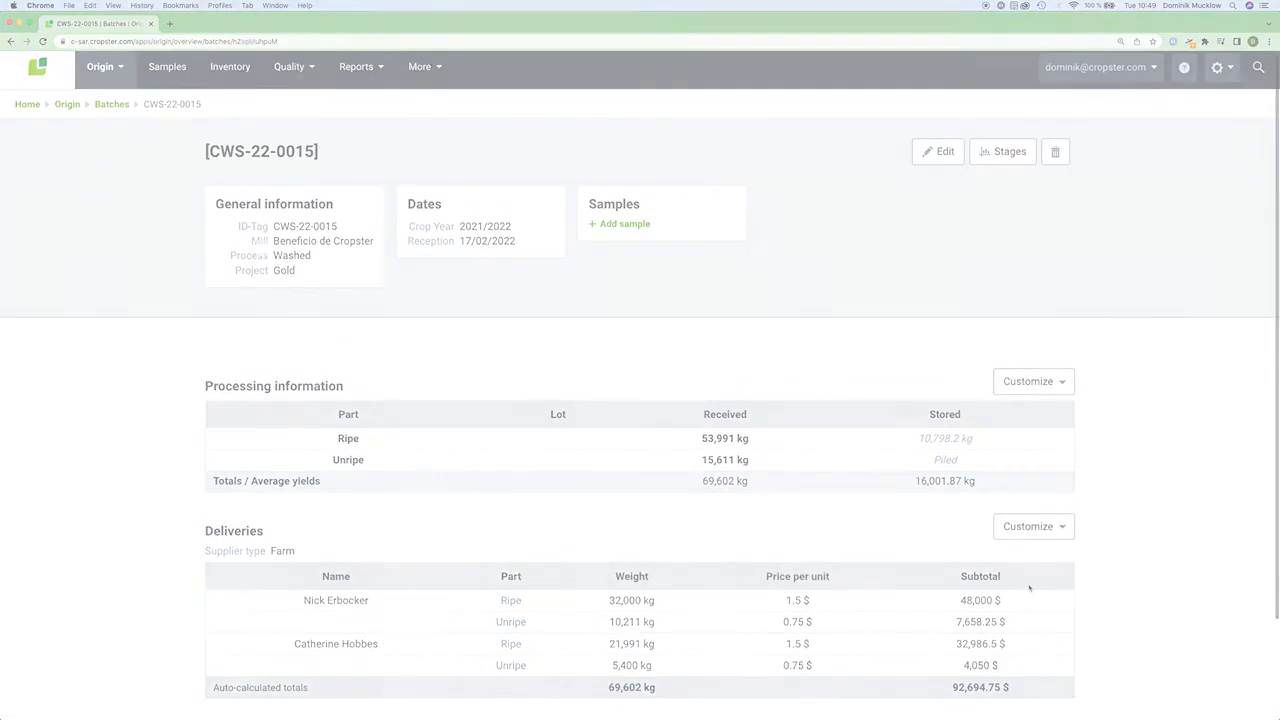